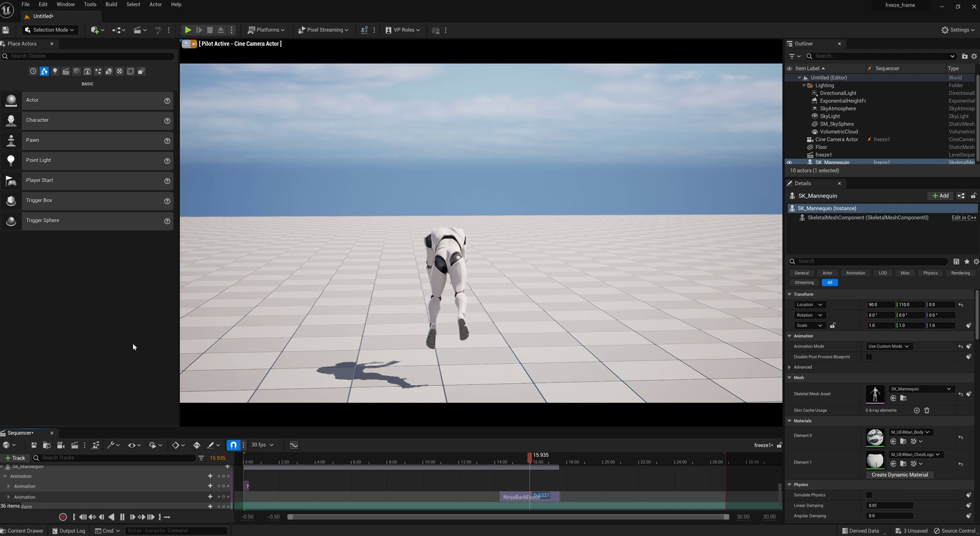
- Stop the sequence preview and drop SK_Mannequin onto the level floor
click(123, 518)
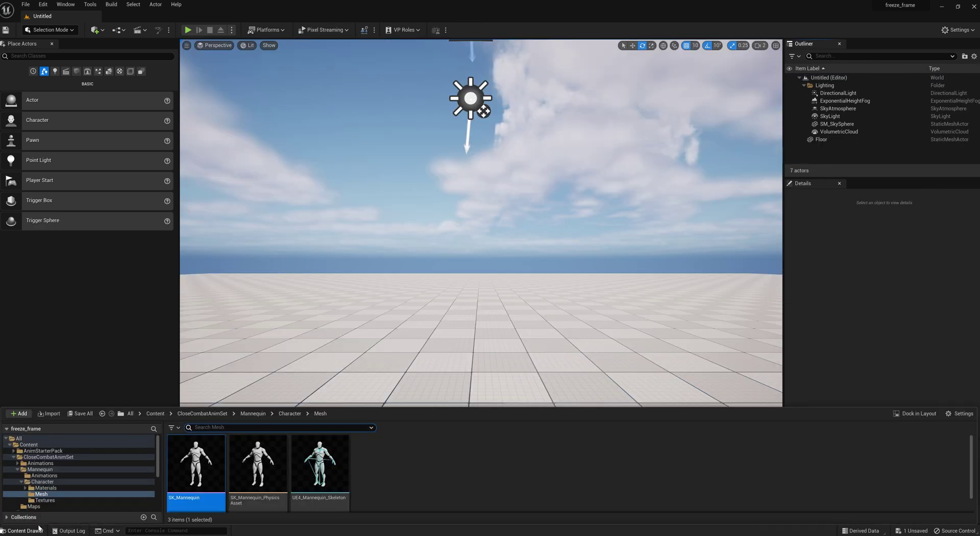
drag(192, 459, 533, 356)
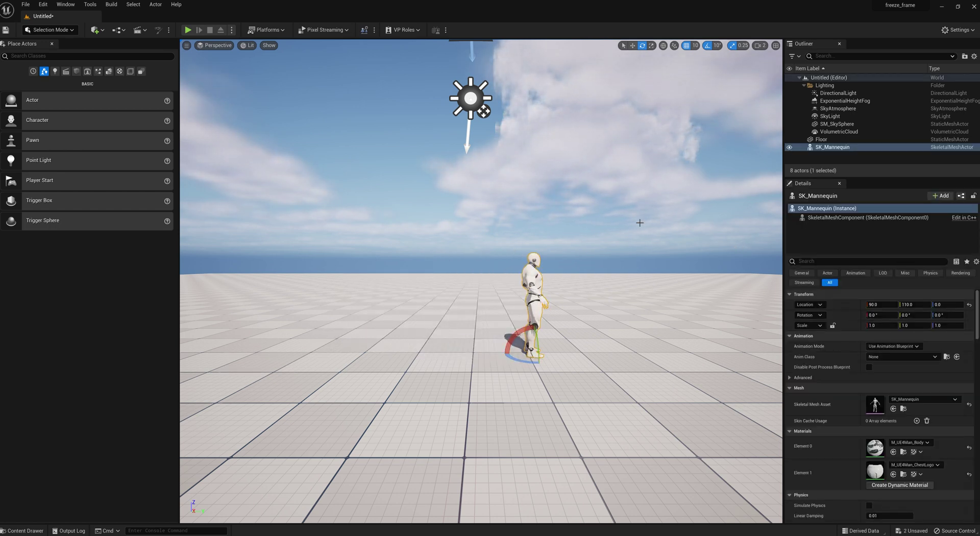
click(23, 531)
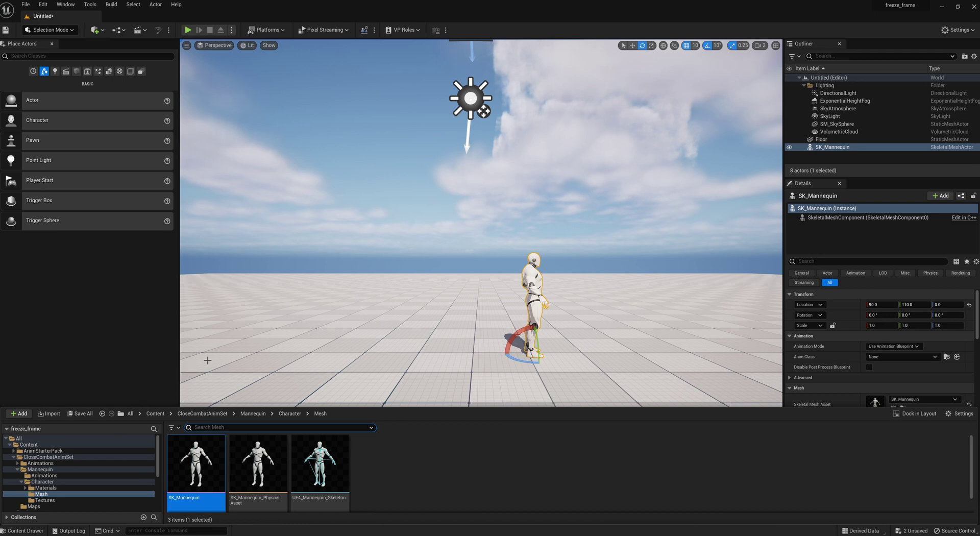
- Add a new Level Sequence from the Cinematics menu and save it as freeze1
key(ctrl+space)
click(211, 250)
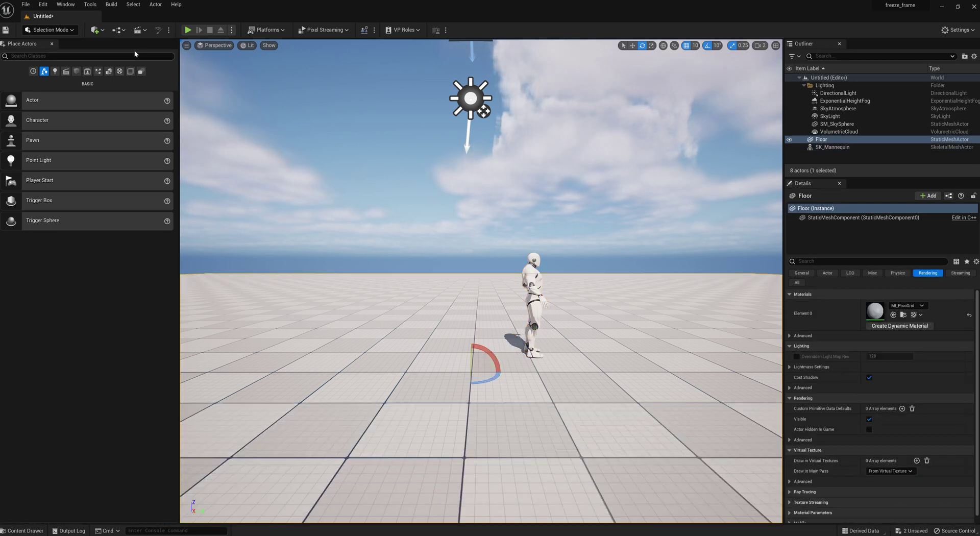
click(145, 31)
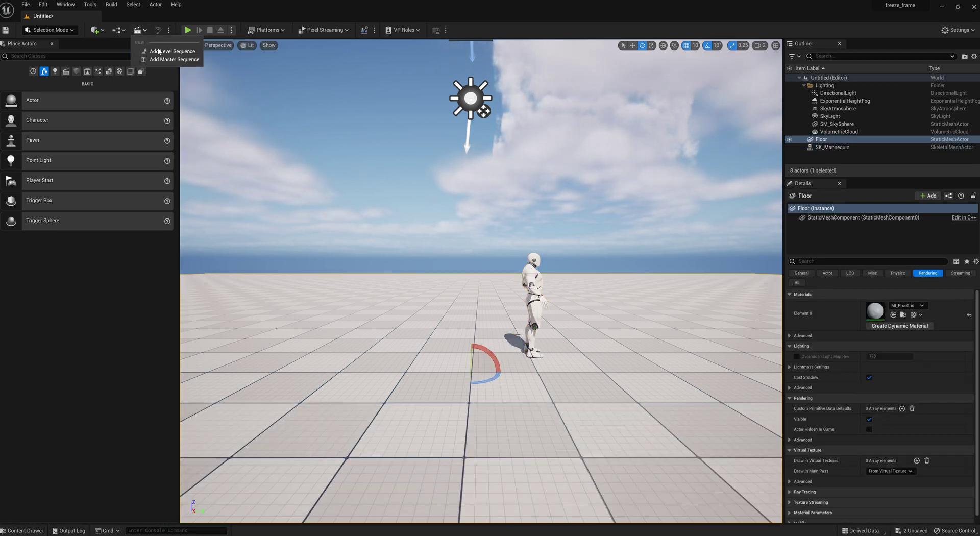
click(158, 52)
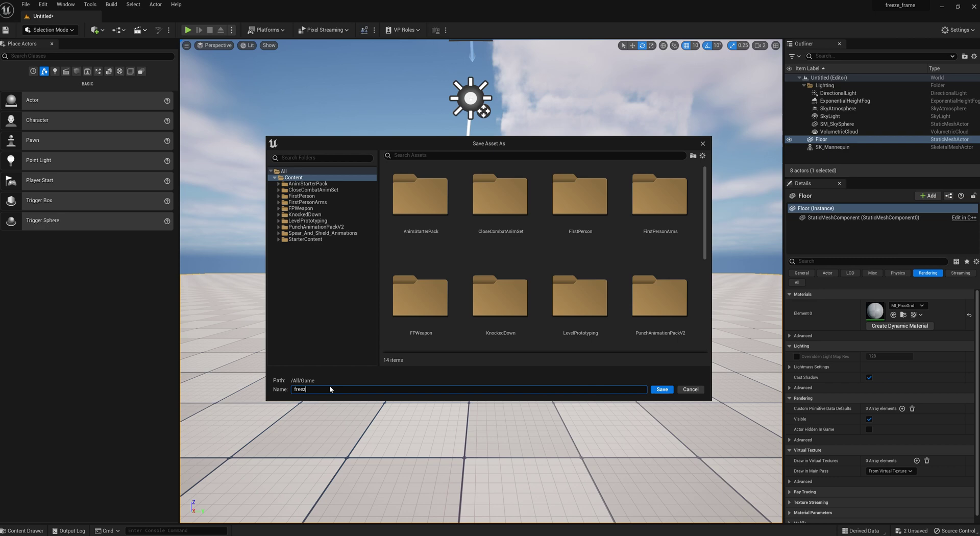
click(661, 390)
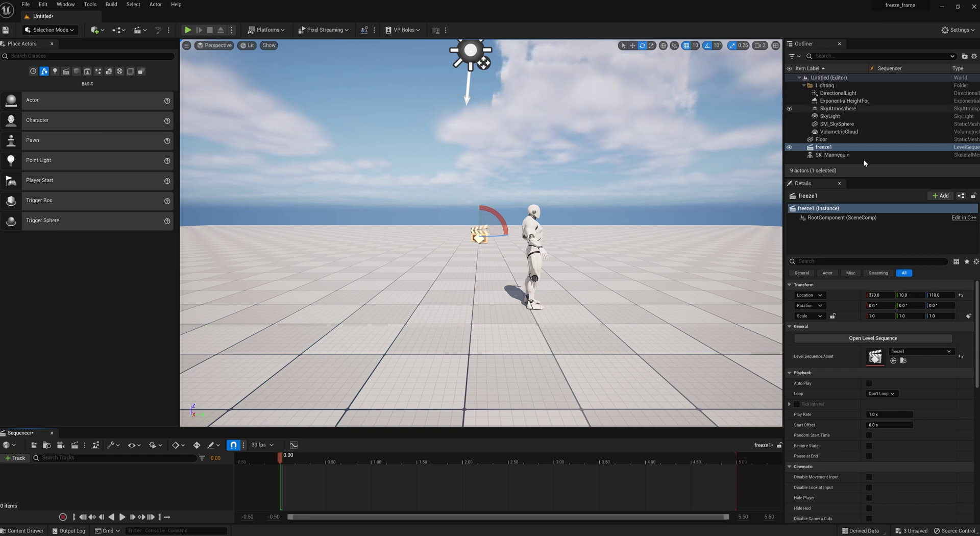
- Add SK_Mannequin to freeze1, create a cine camera and fly it to frame the mannequin sideways
drag(833, 155, 71, 480)
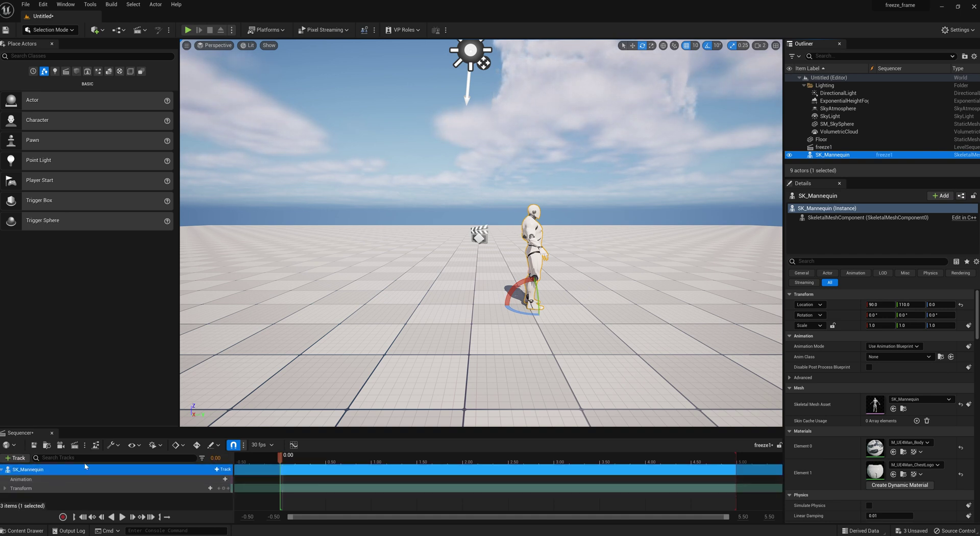
click(60, 445)
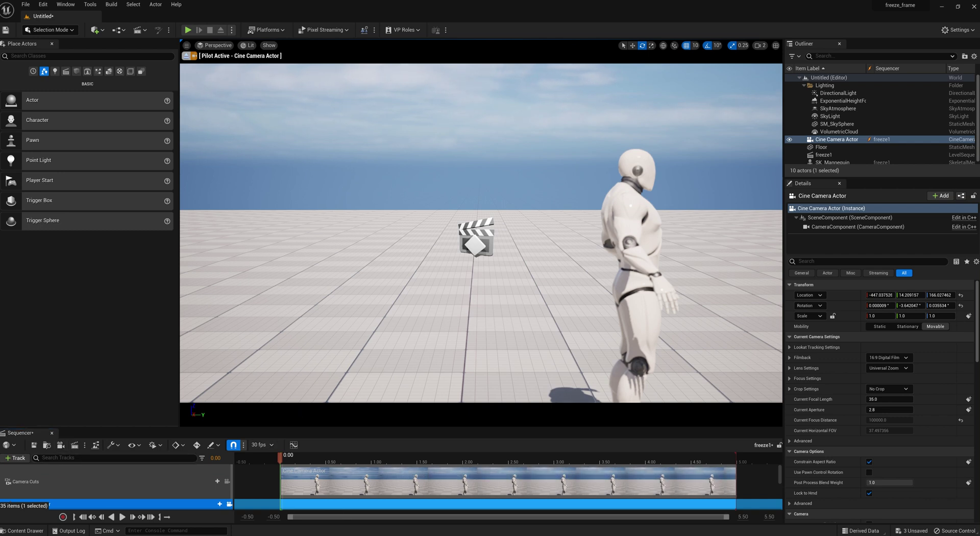
key(d)
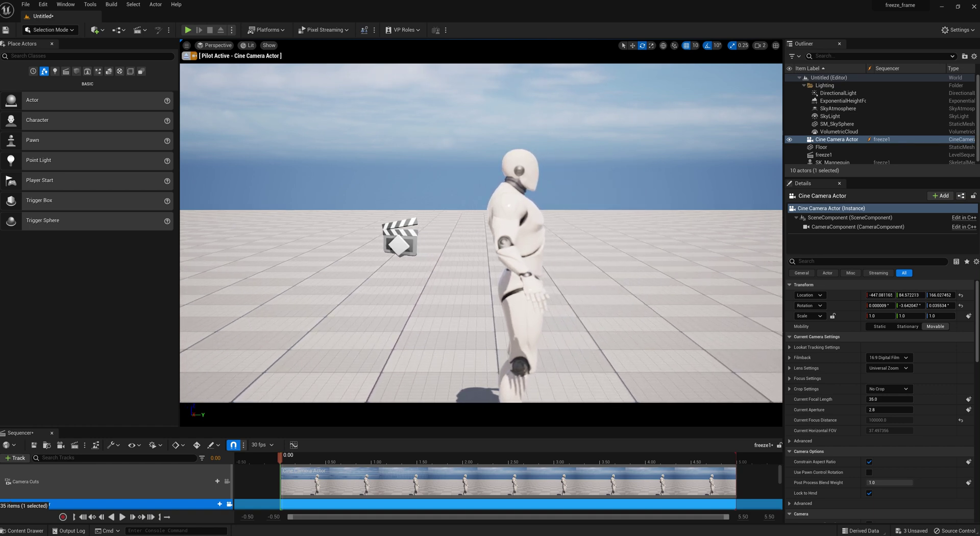
key(s)
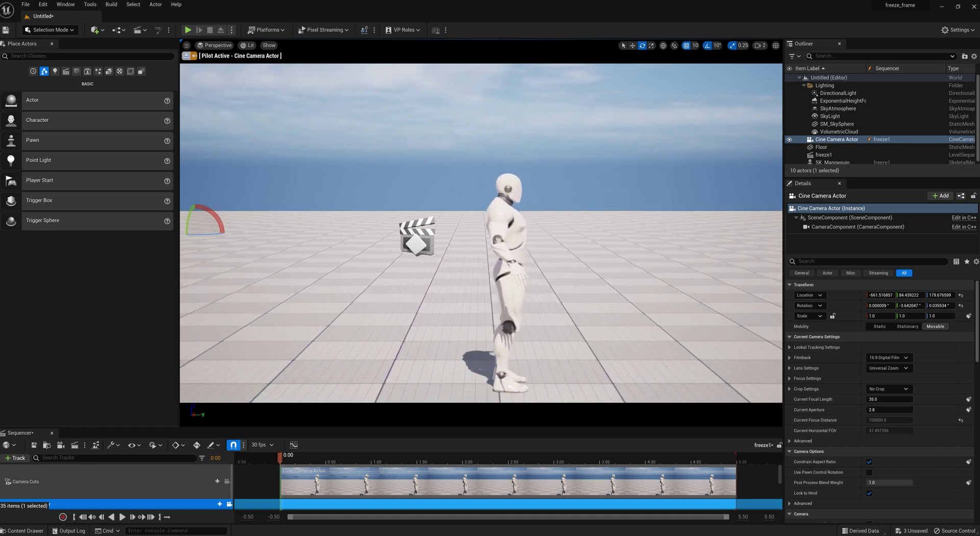
key(s)
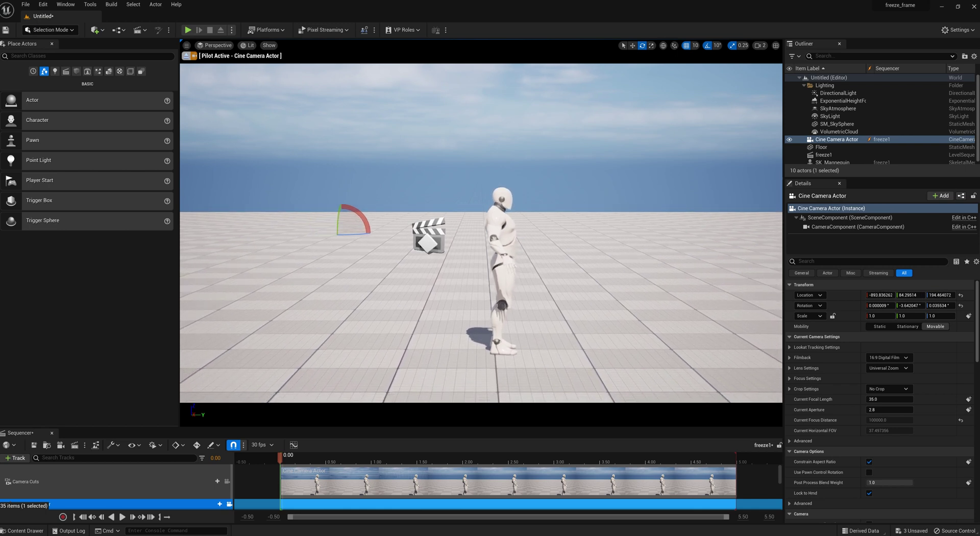
key(a)
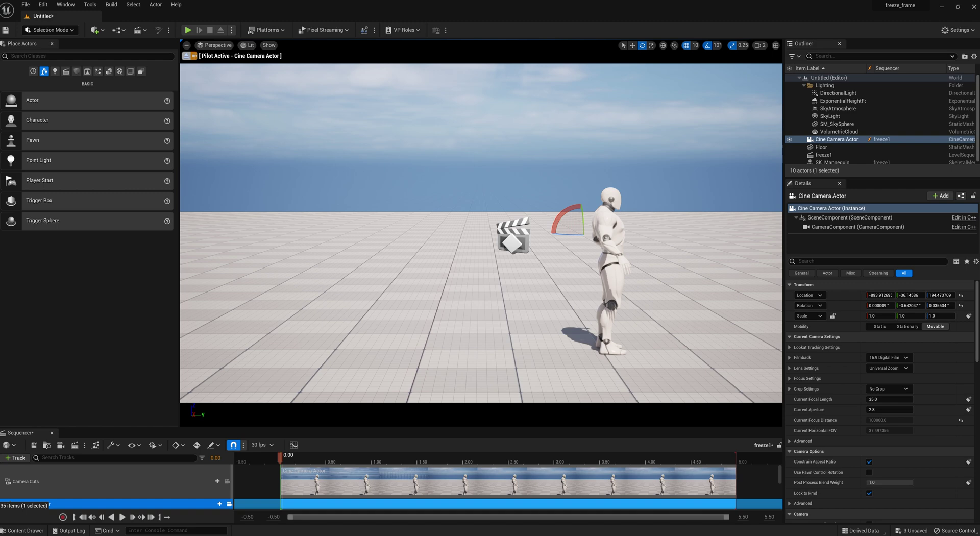
- Give the camera a 16:9 DSLR filmback, 50mm Prime f/1.8 lens and roughly 968 cm focus distance
scroll(125, 488, down, 2)
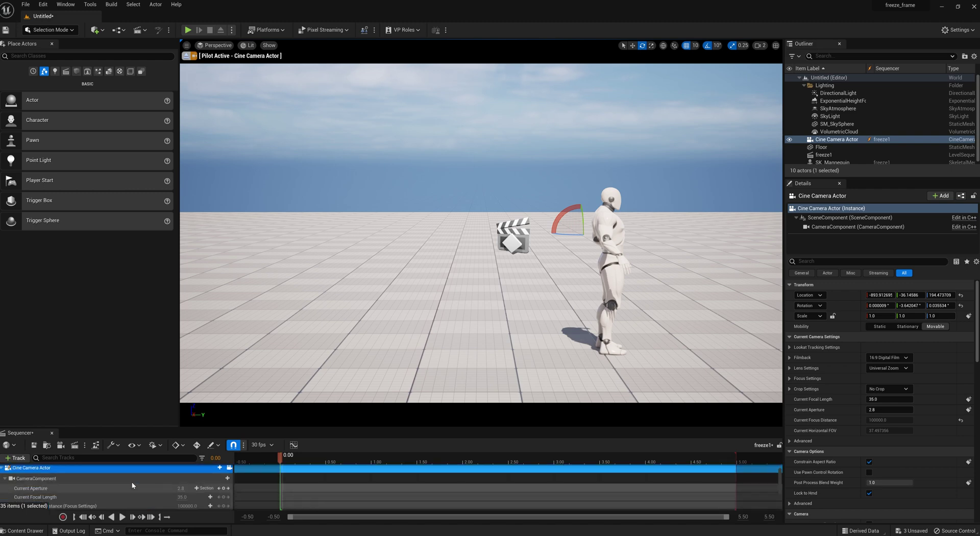
click(112, 477)
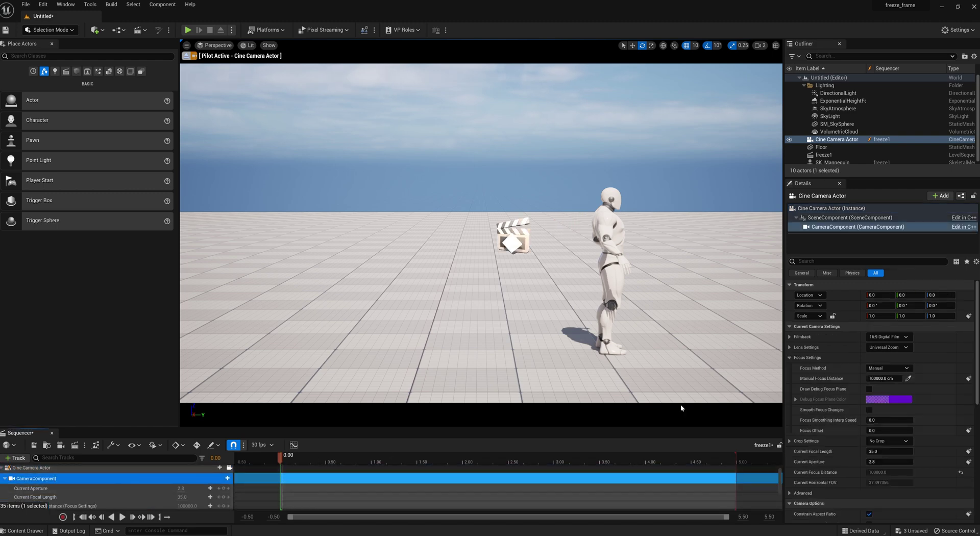
click(907, 338)
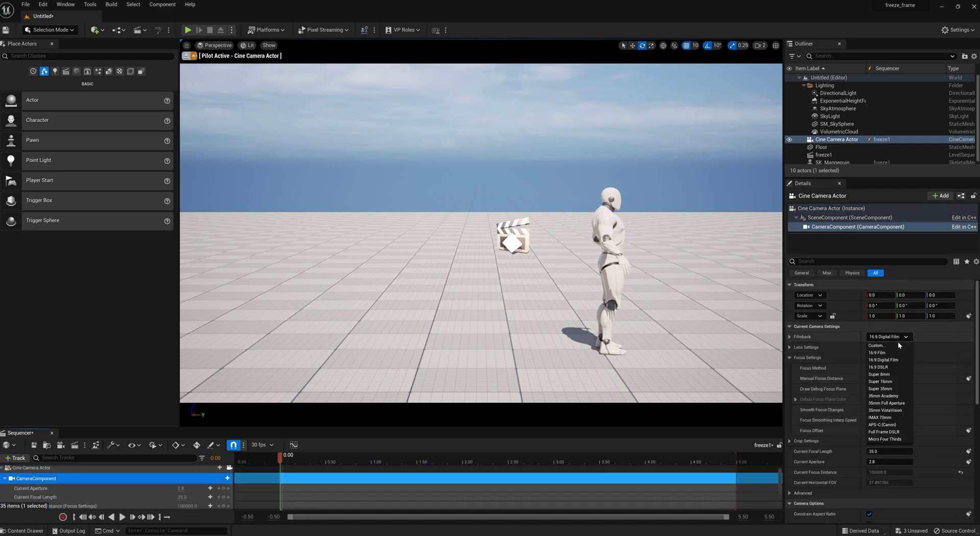
click(887, 367)
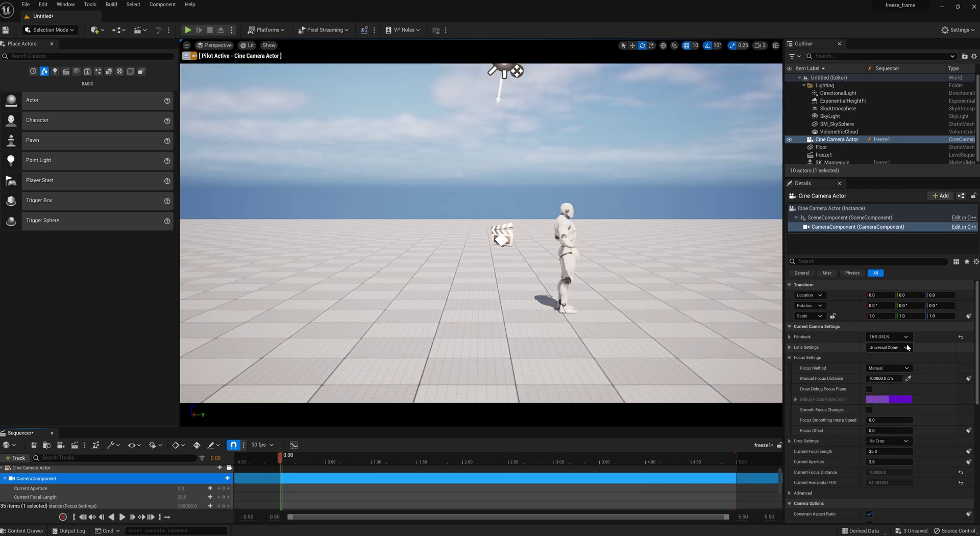
click(908, 347)
click(887, 378)
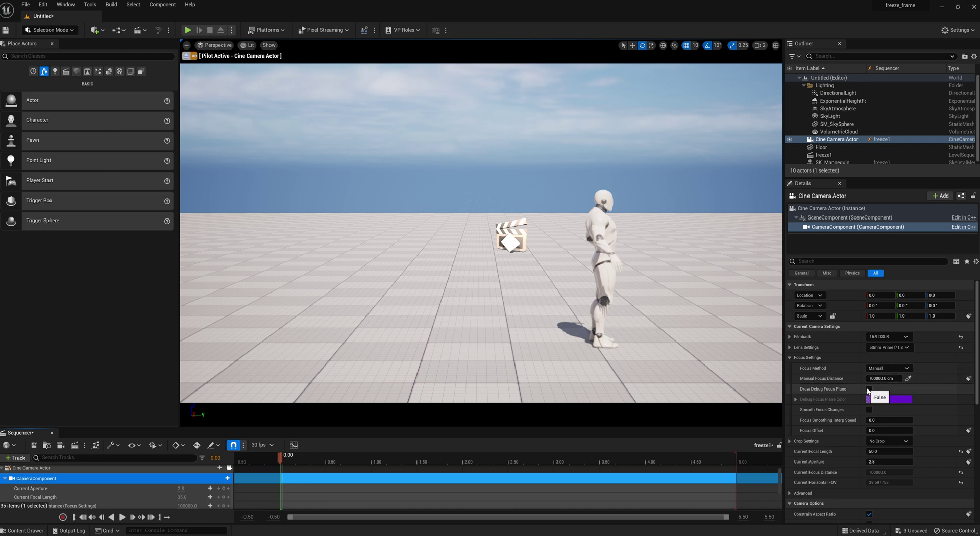
click(869, 389)
drag(886, 379, 815, 379)
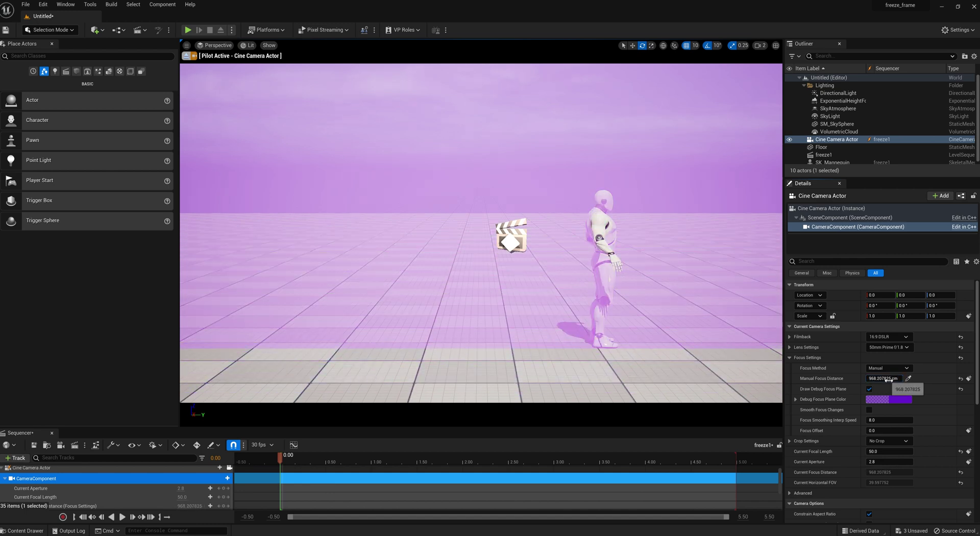
- Hide the debug focus plane and preview the camera shot from the start
click(870, 389)
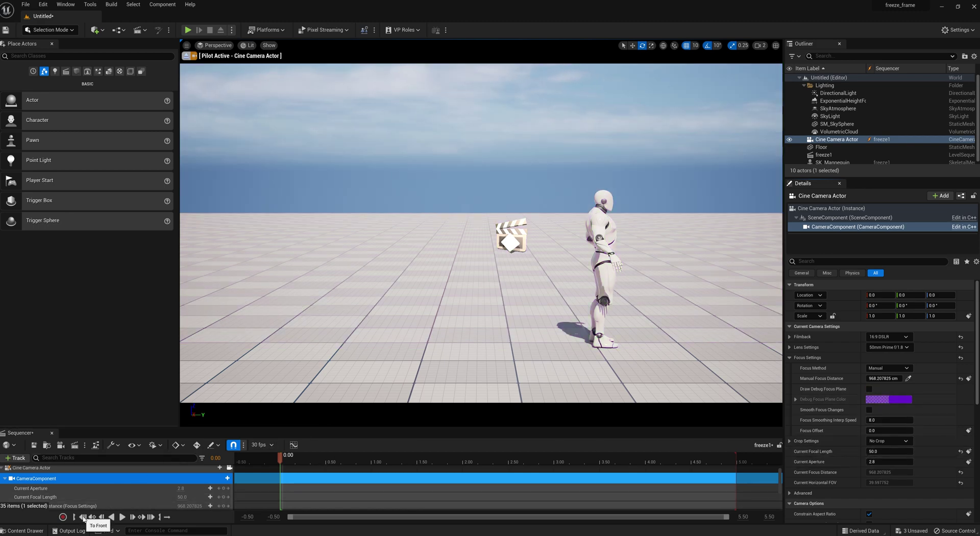
click(121, 517)
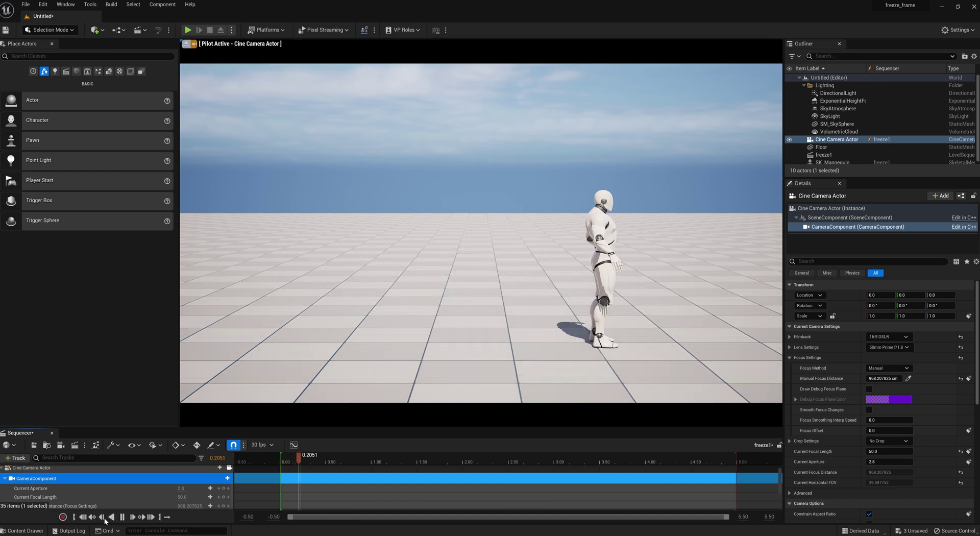
click(83, 517)
- Add NinjaBackEvade to the mannequin's Animation track and play it from the start
scroll(138, 483, down, 10)
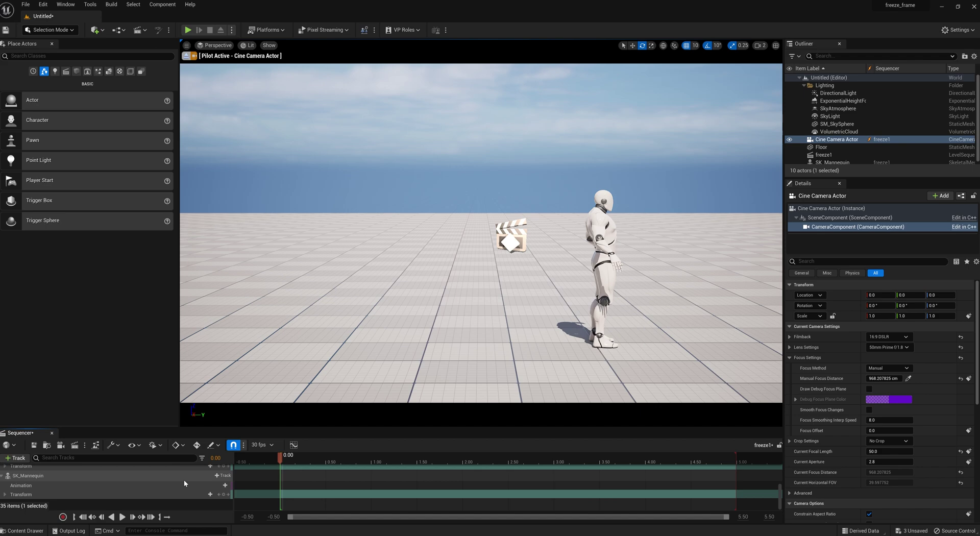
click(218, 486)
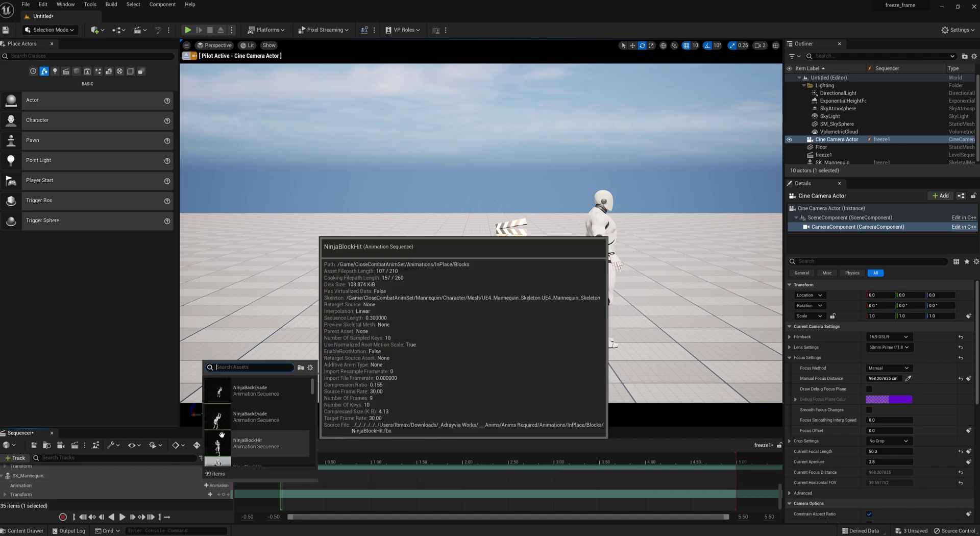
click(220, 390)
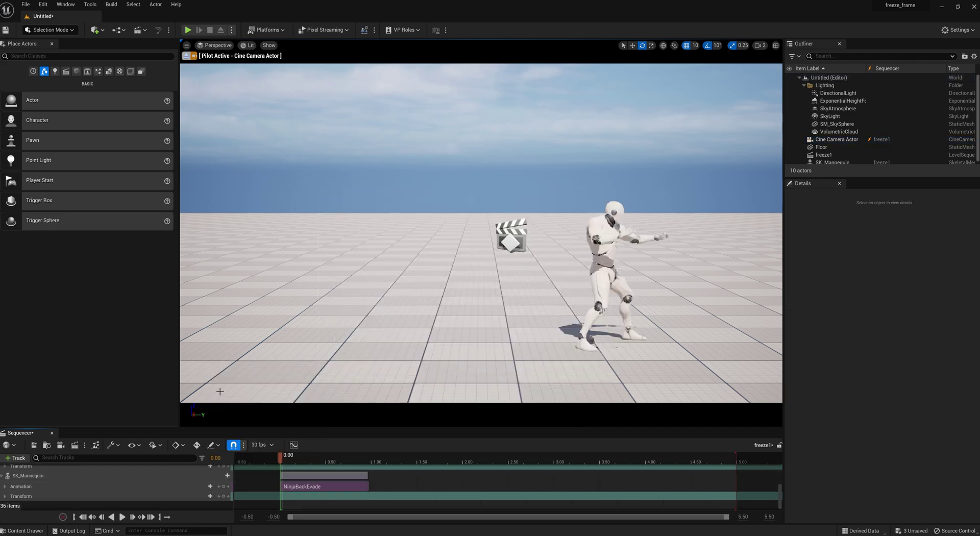
click(123, 518)
click(84, 518)
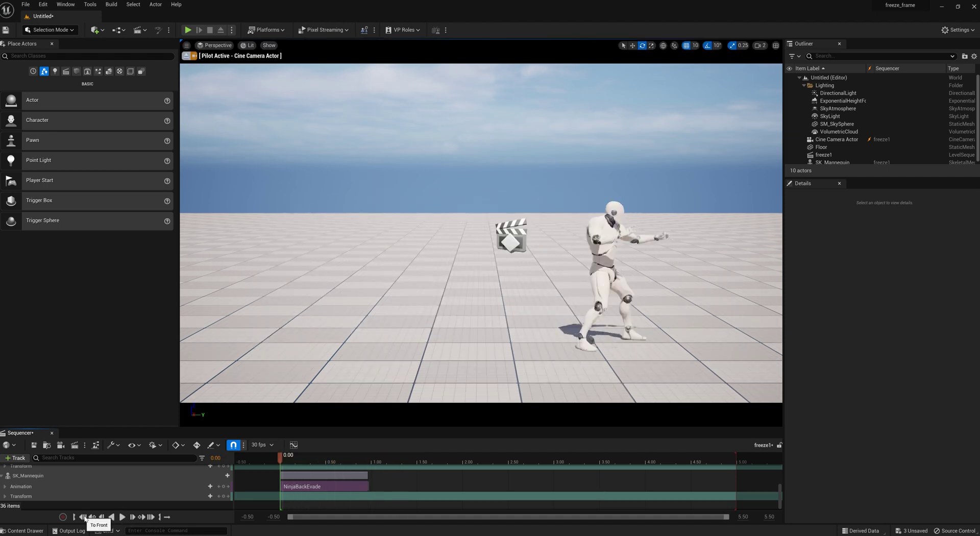
click(122, 517)
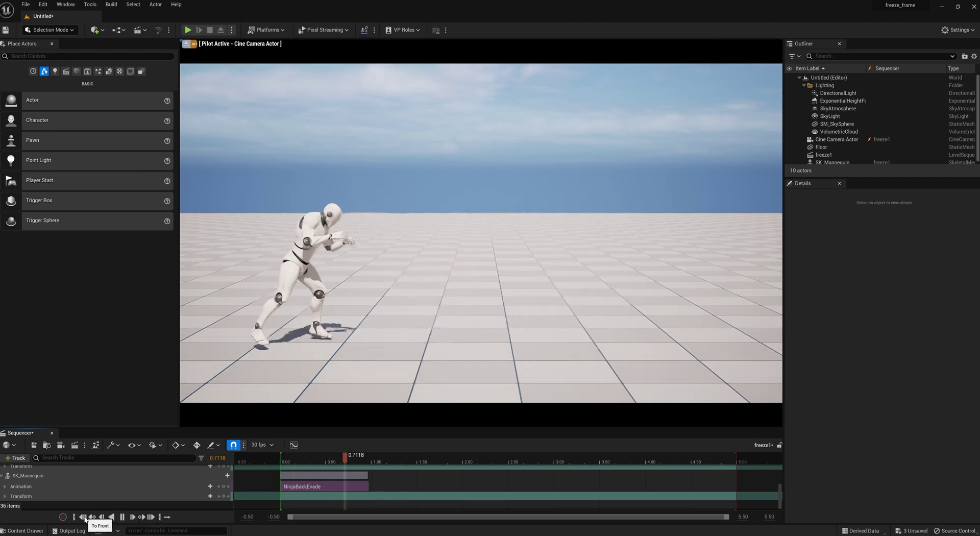
- Set the NinjaBackEvade section's When Finished property to Keep State
click(83, 517)
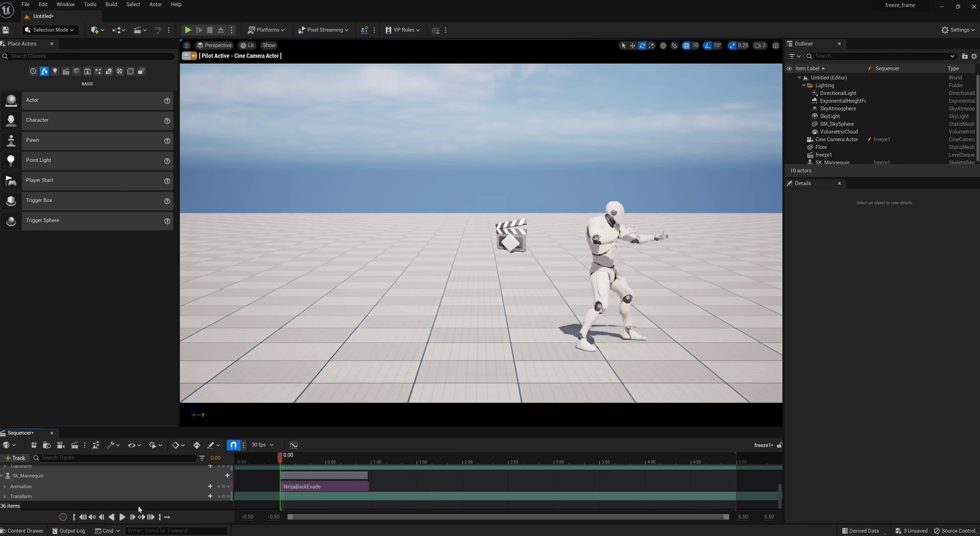
right_click(330, 486)
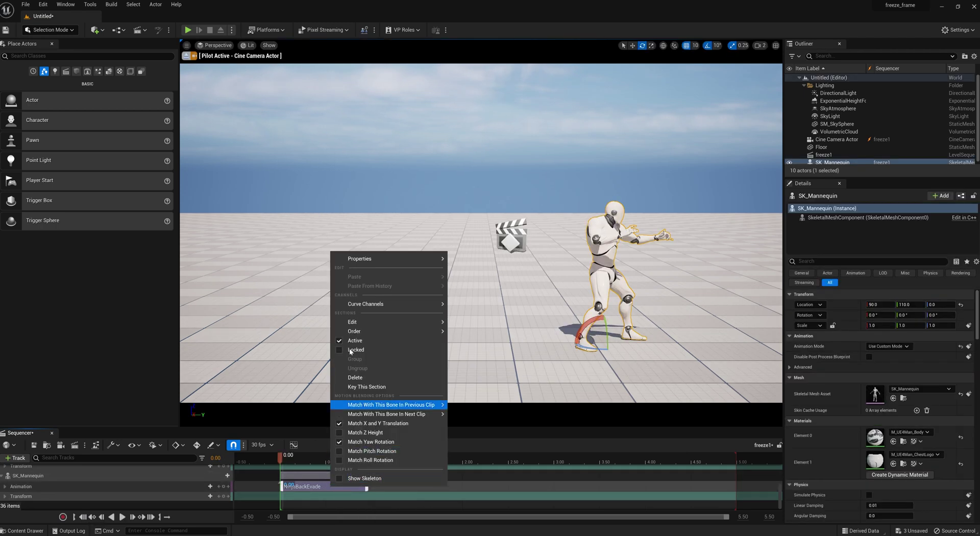
mouse_move(391, 259)
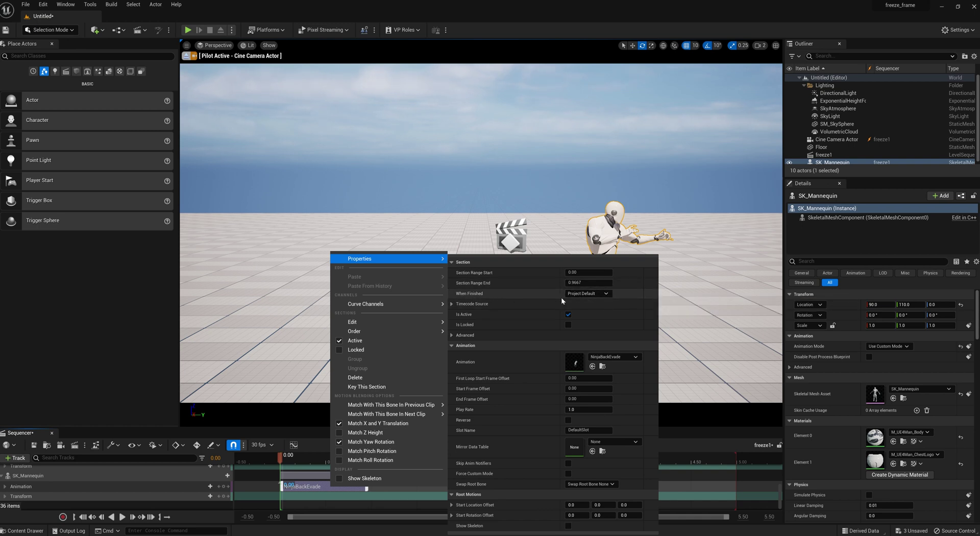
click(604, 292)
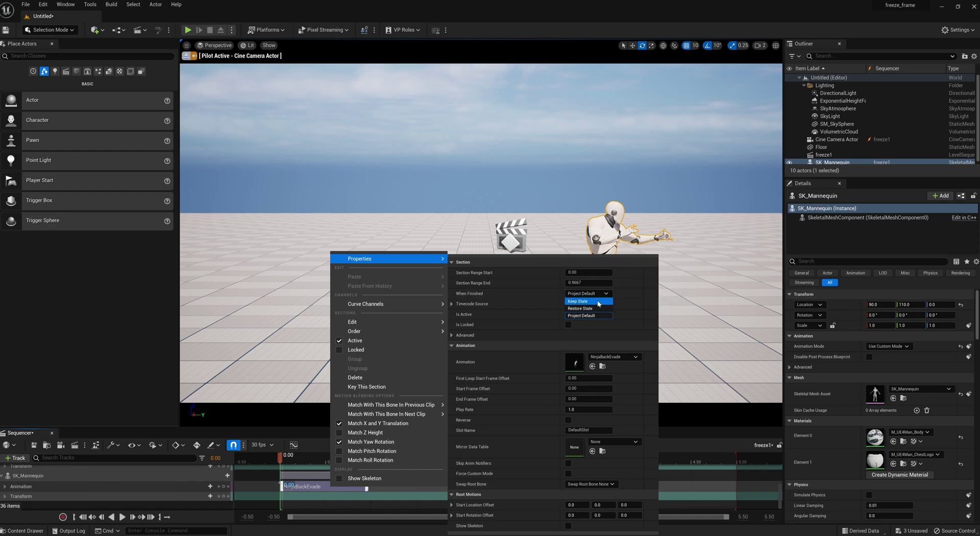
click(597, 303)
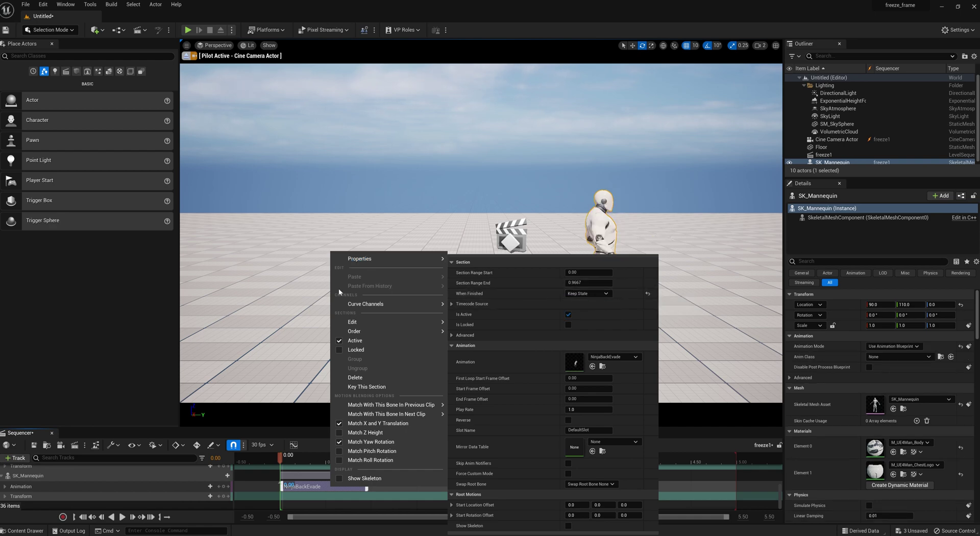
click(304, 289)
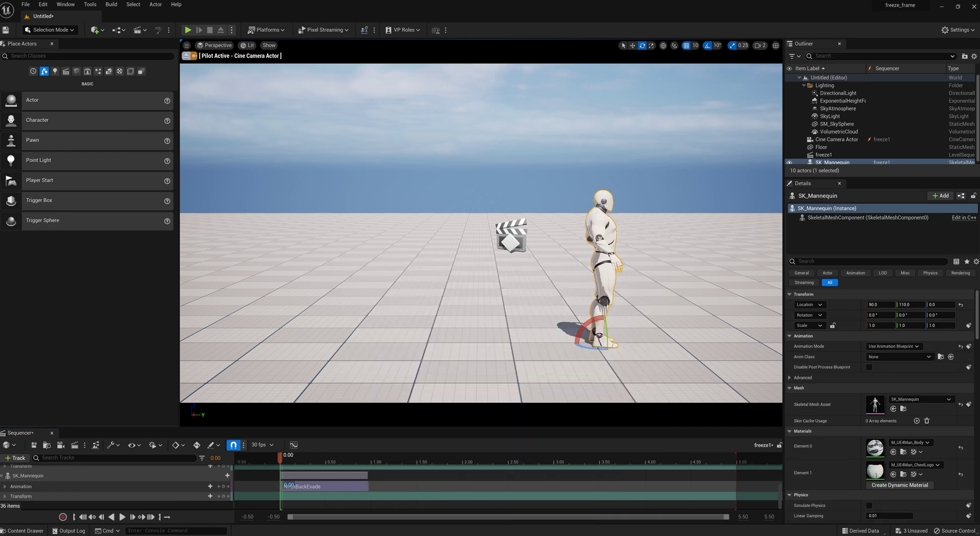
- Preview the animation twice from the start to check the held final pose
click(122, 517)
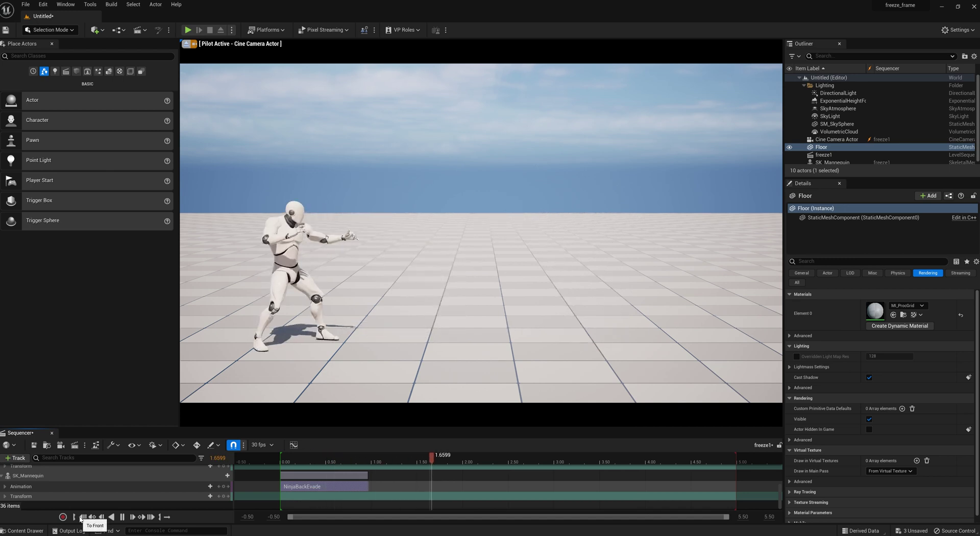
click(81, 517)
click(126, 517)
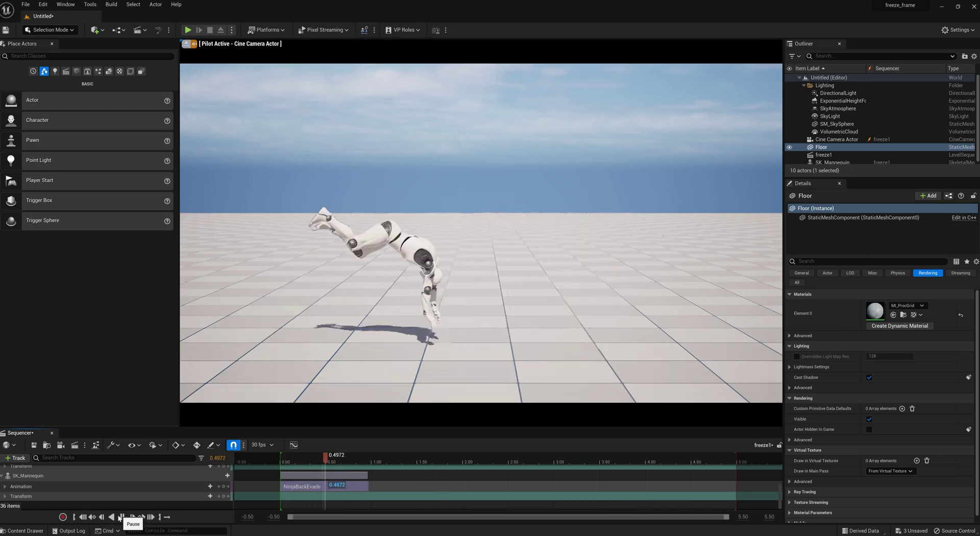
click(82, 517)
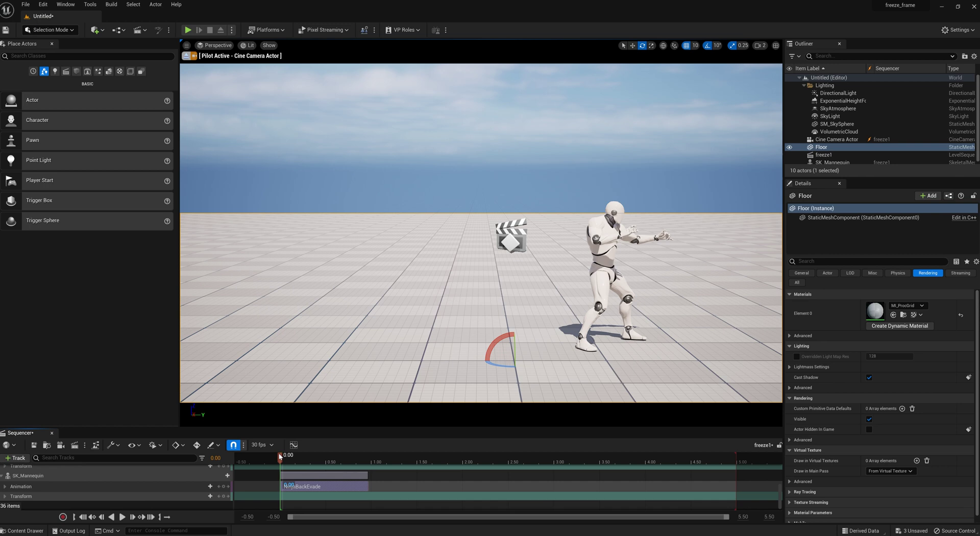
- Split the NinjaBackEvade section at 0.30 s and move the second piece to about 3.37 s
drag(281, 458, 309, 461)
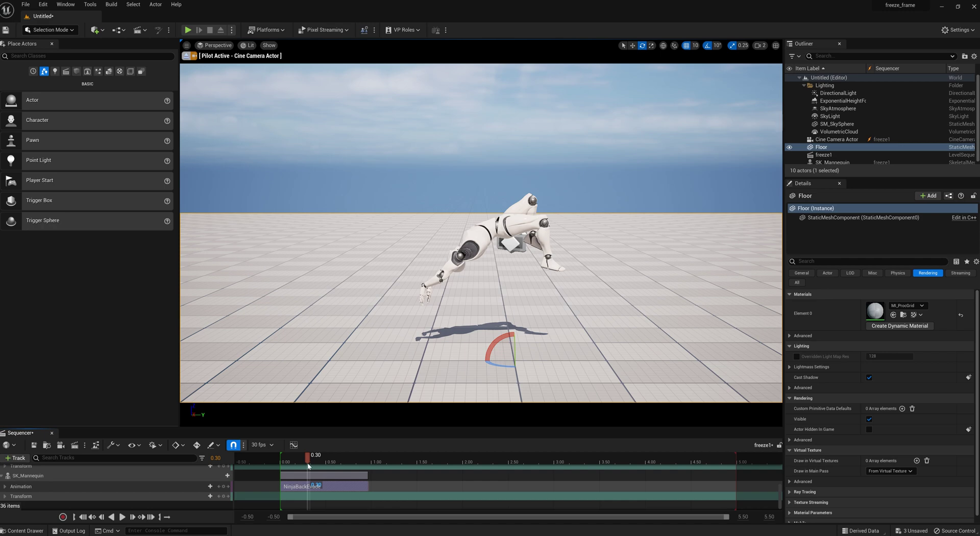
click(332, 486)
right_click(332, 485)
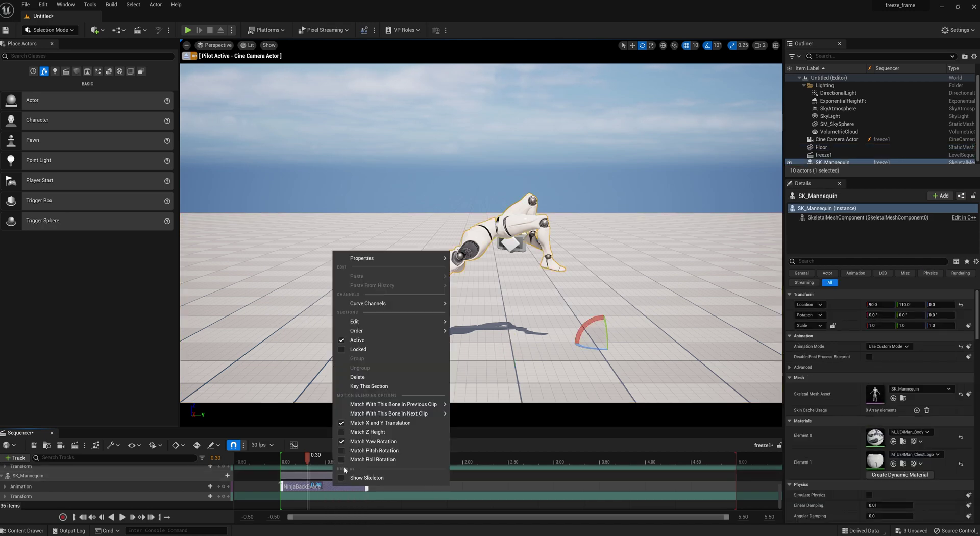
mouse_move(348, 322)
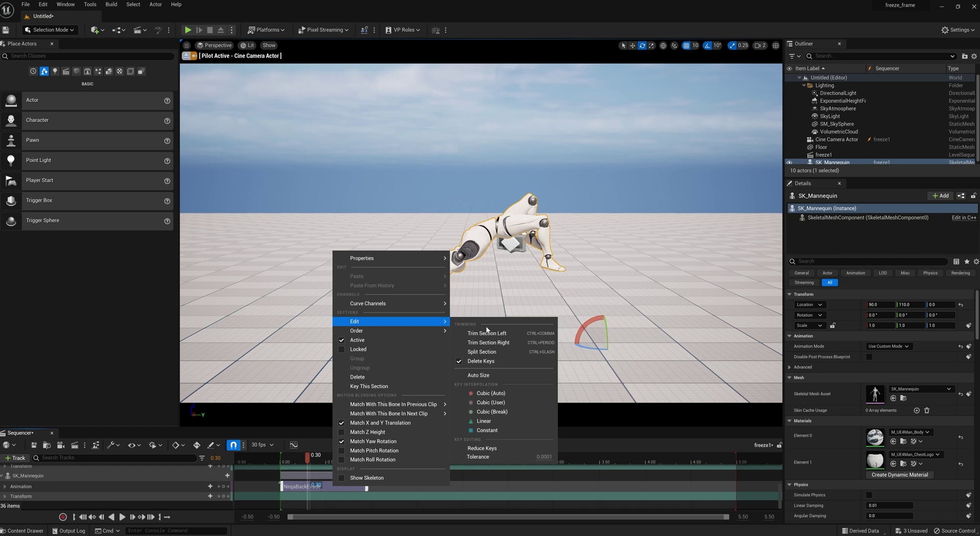
click(484, 352)
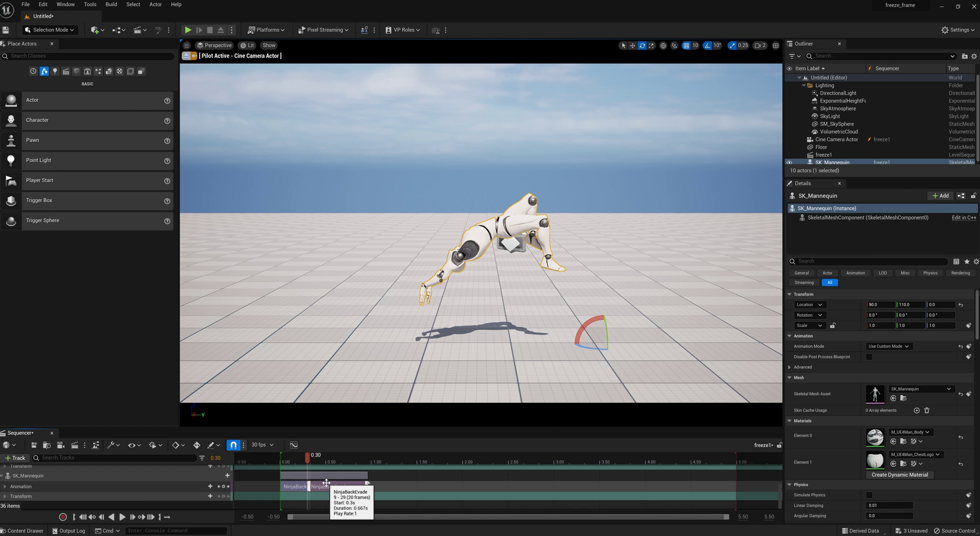
drag(331, 486, 631, 486)
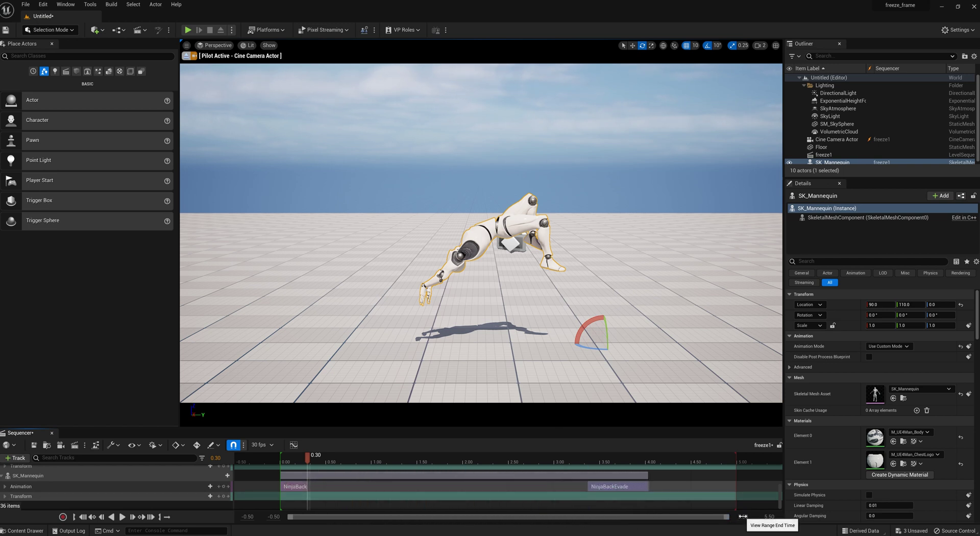
- Set the visible timeline end to 30 and extend the playback range to about 19.5 s
click(746, 517)
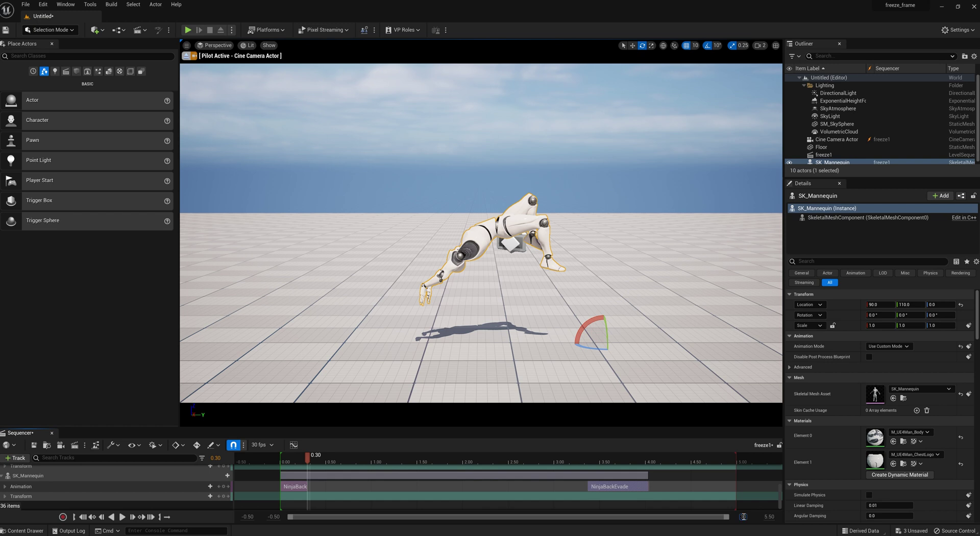
text(30)
key(Return)
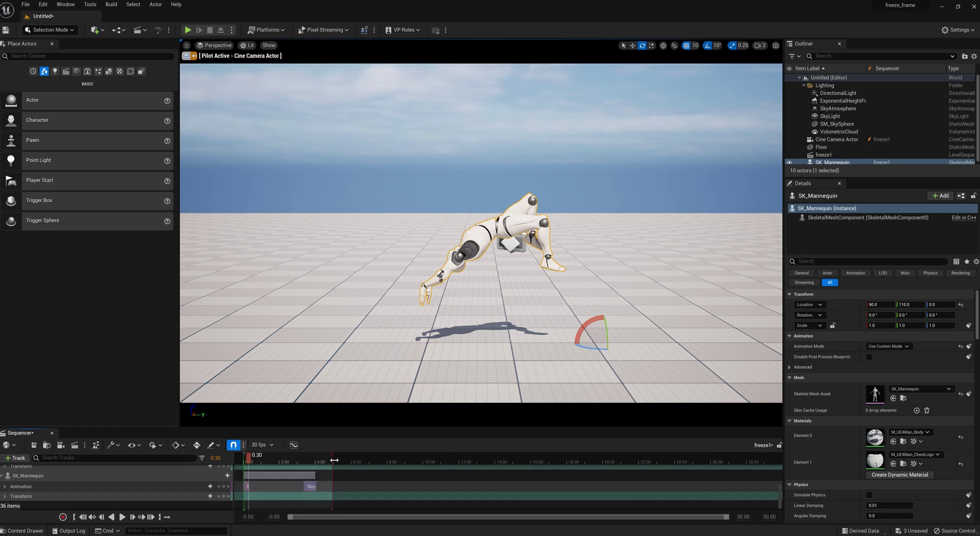
drag(334, 461, 727, 497)
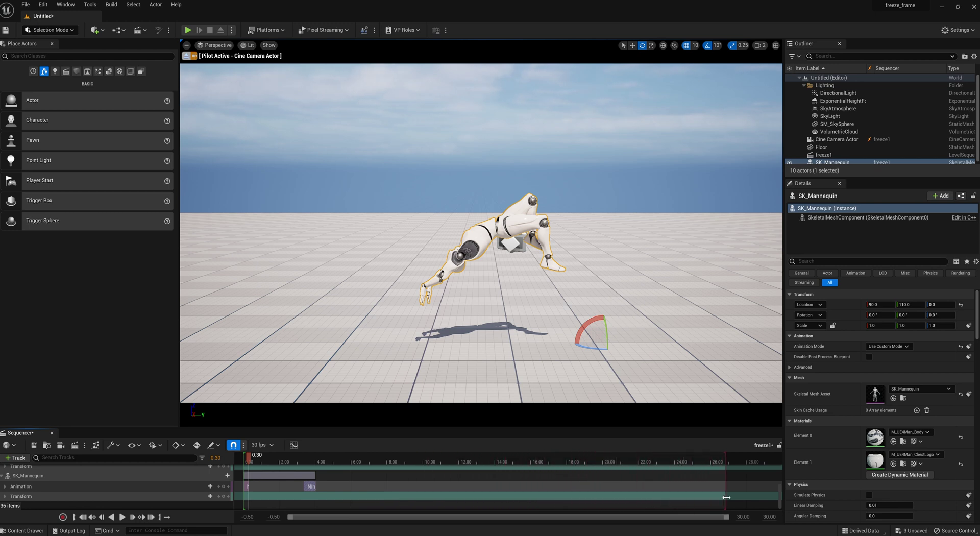
- Check the 30 fps display-rate options, then play the sequence from the start
click(266, 445)
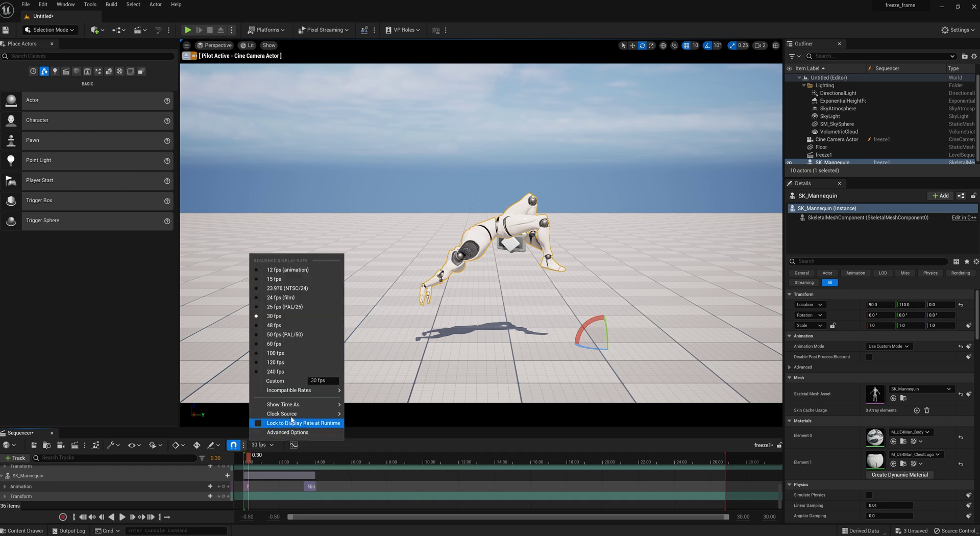
mouse_move(302, 406)
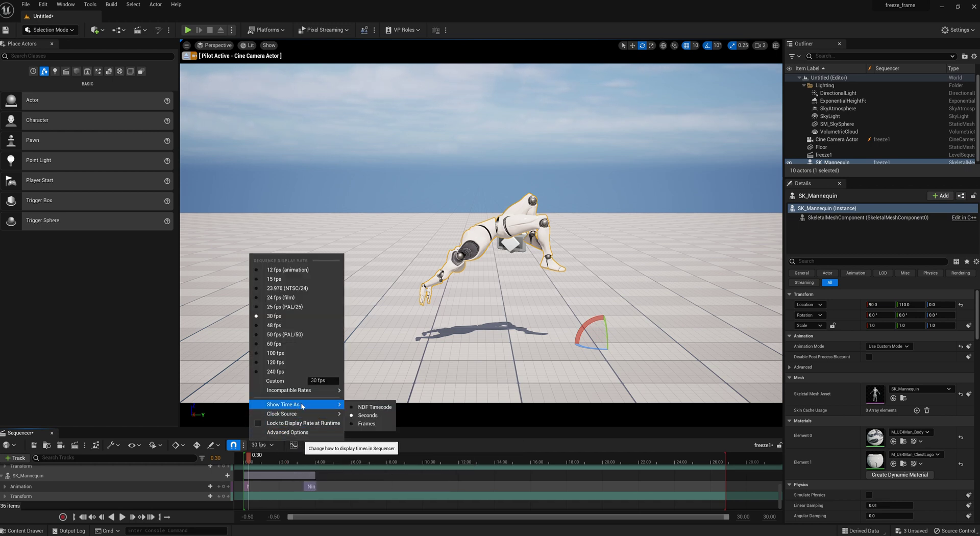
click(370, 366)
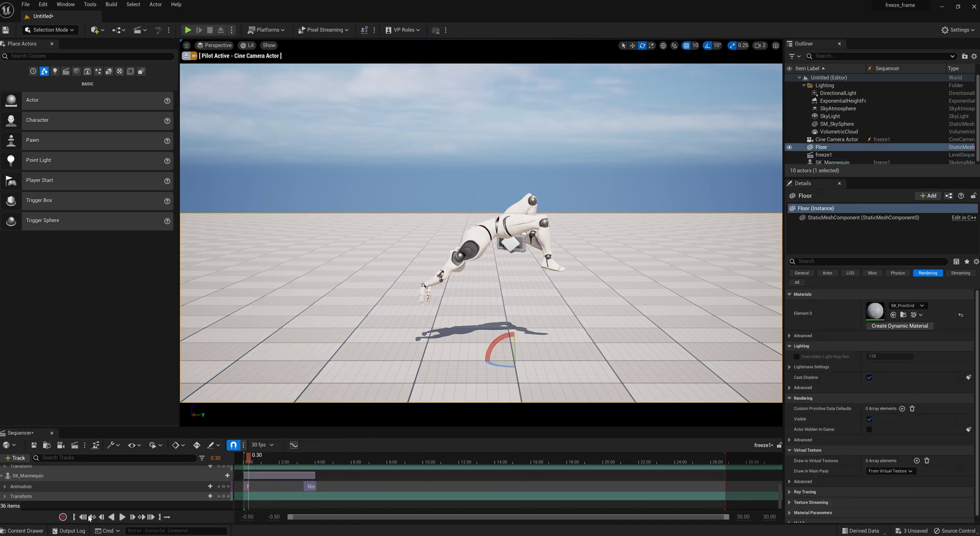
click(111, 518)
click(123, 518)
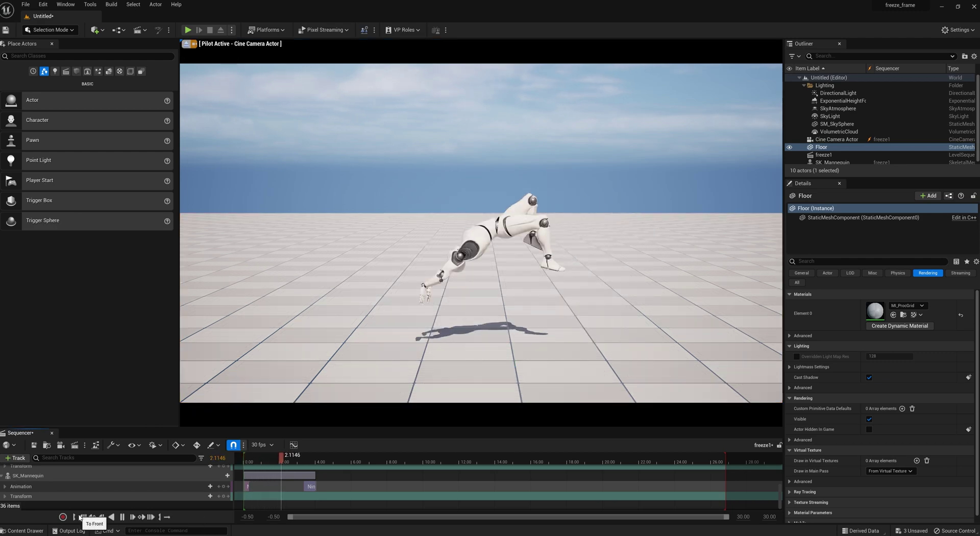
- Move the second NinjaBackEvade section much later, verify the pose holds past 9.9 s, then rewind
click(84, 517)
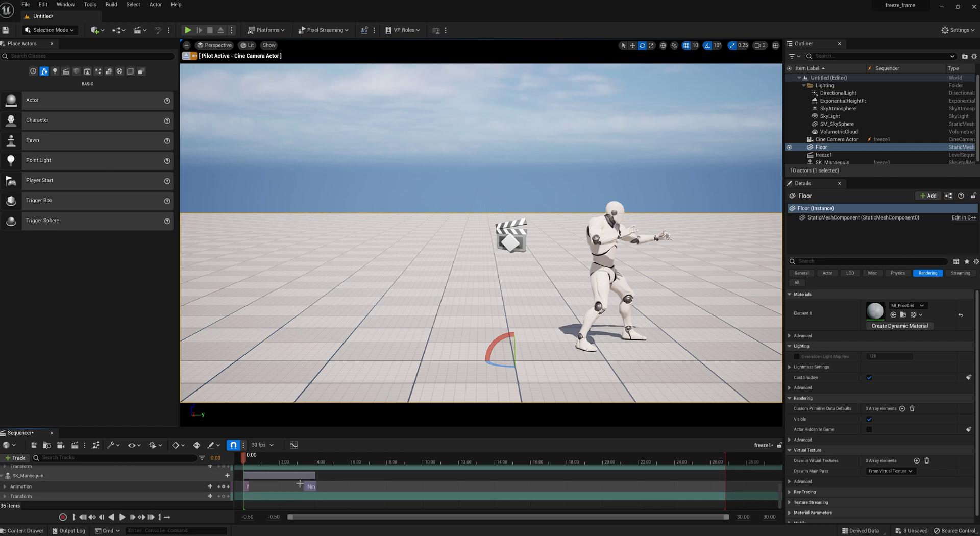
drag(306, 485, 510, 503)
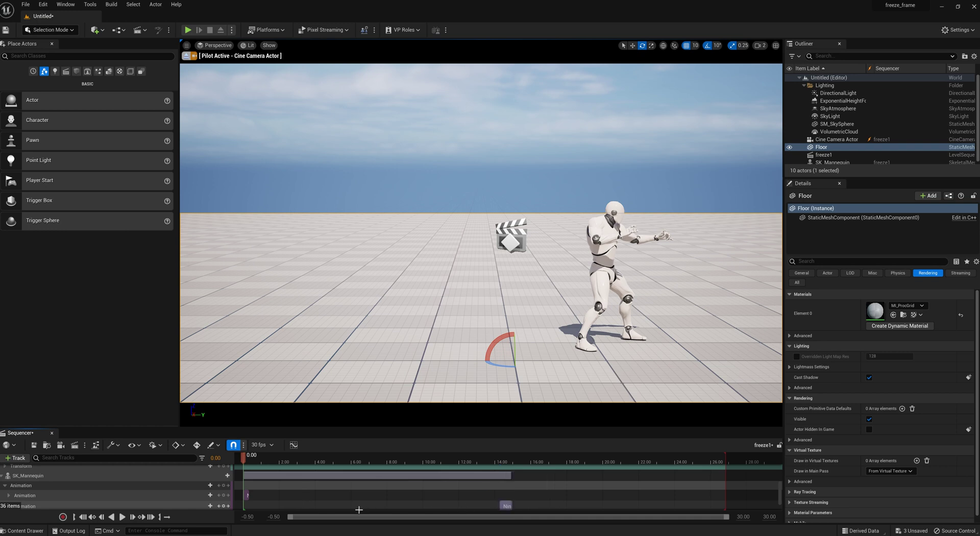
click(122, 518)
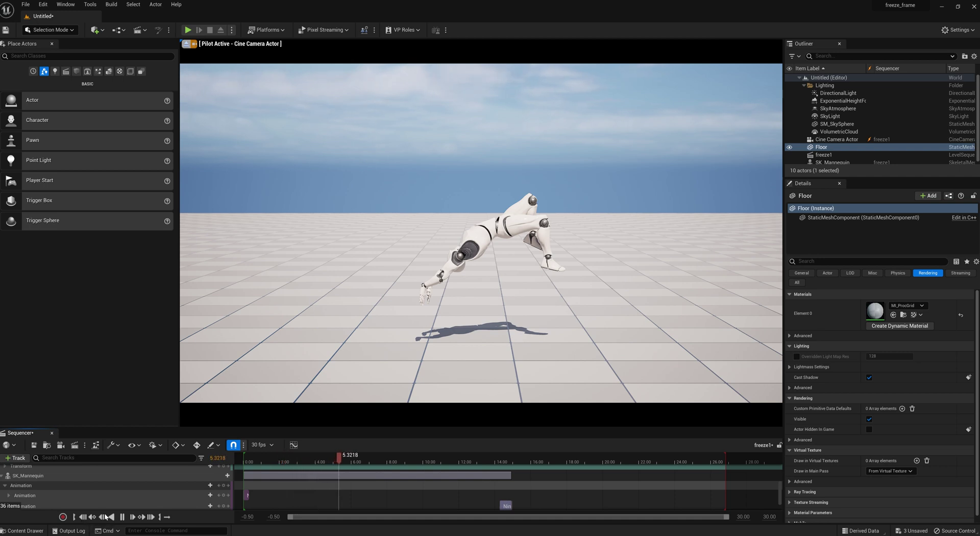
drag(363, 458, 421, 458)
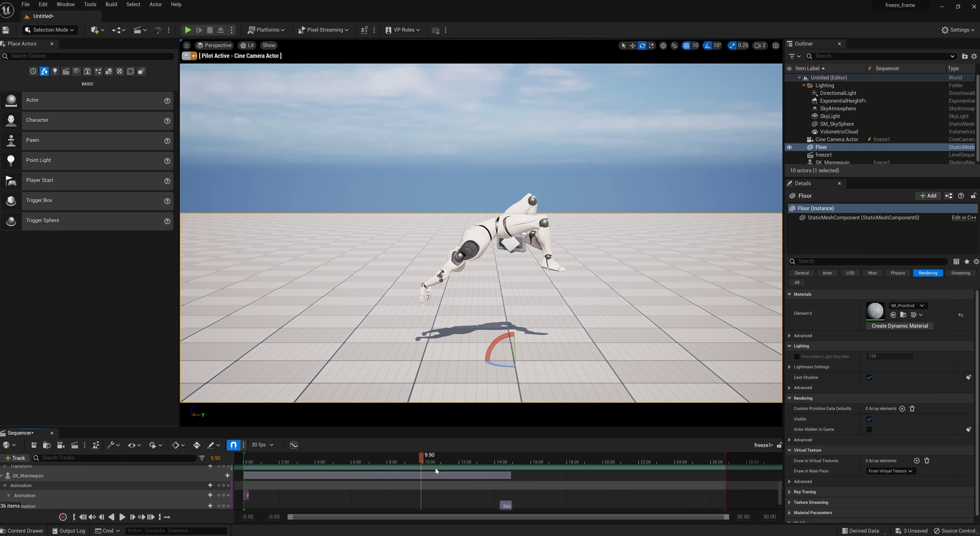
drag(491, 476, 511, 477)
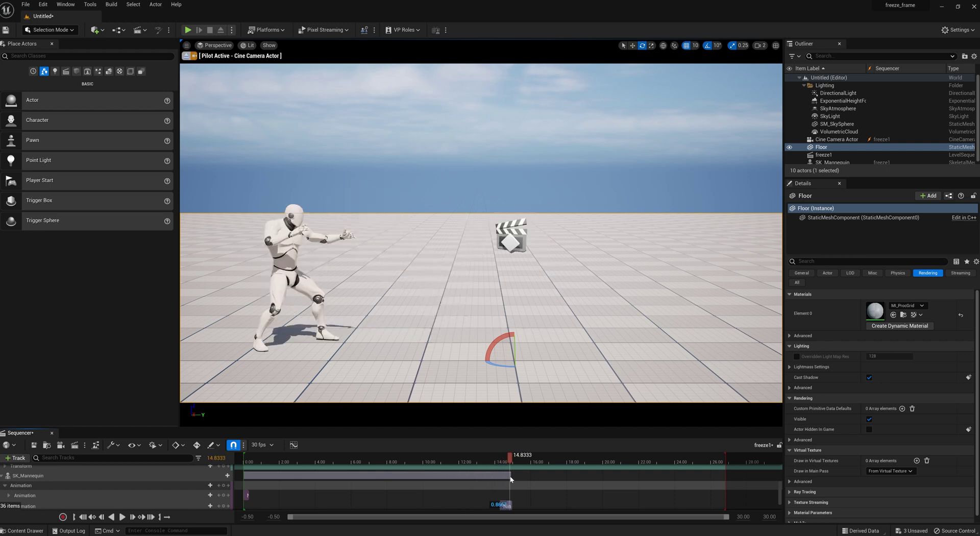
click(83, 517)
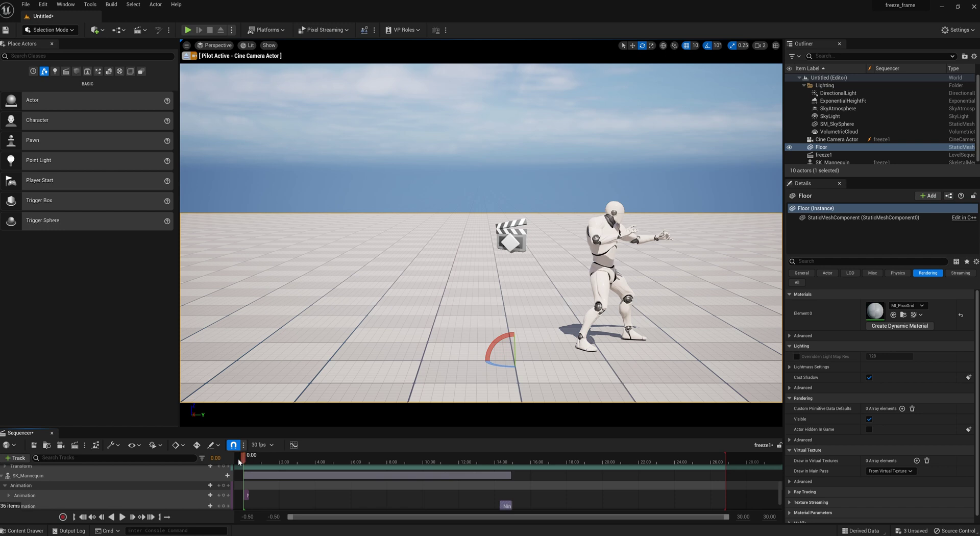
- Scrub to 14.2333 s and swing the piloted cine camera around the mannequin to reframe it
scroll(167, 480, up, 5)
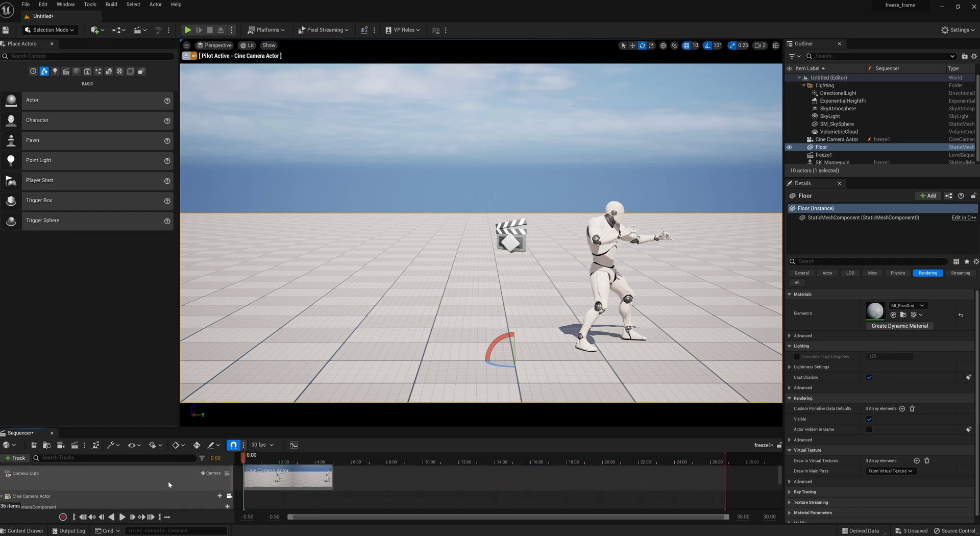
scroll(163, 481, down, 1)
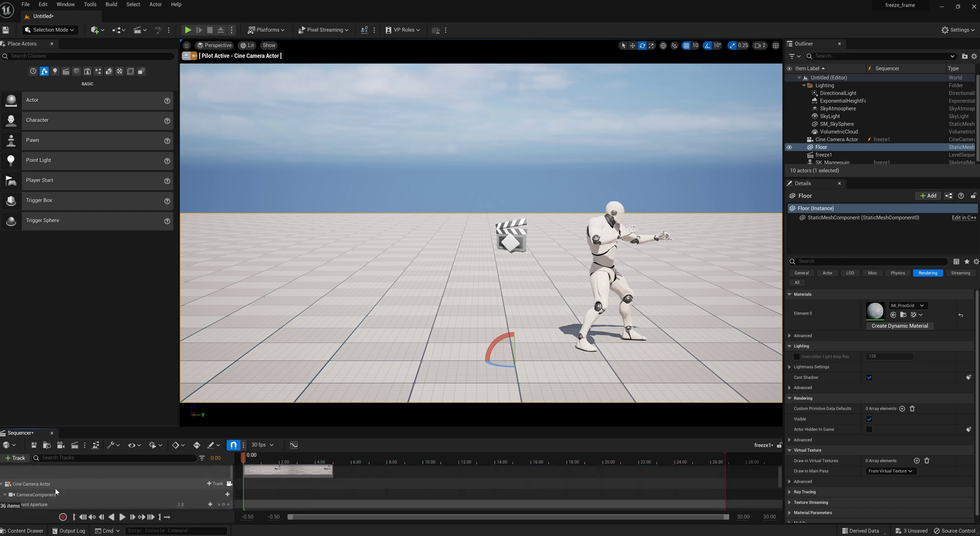
scroll(75, 486, down, 3)
scroll(76, 486, down, 1)
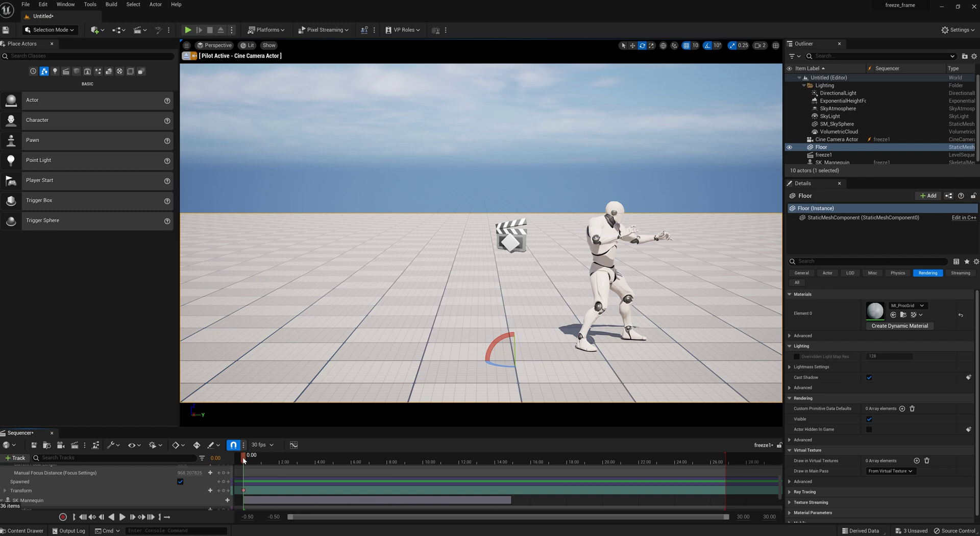
drag(242, 458, 303, 458)
drag(381, 473, 327, 473)
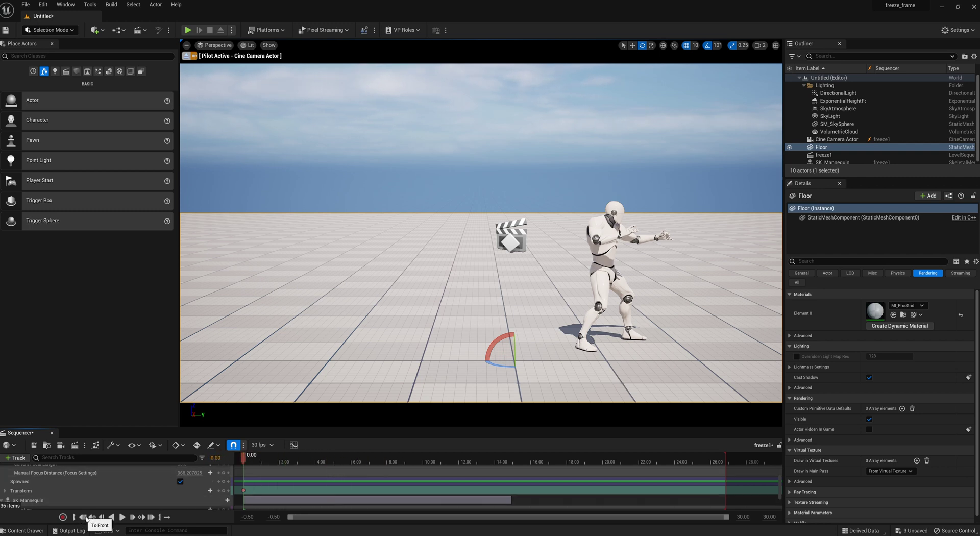
scroll(167, 485, down, 2)
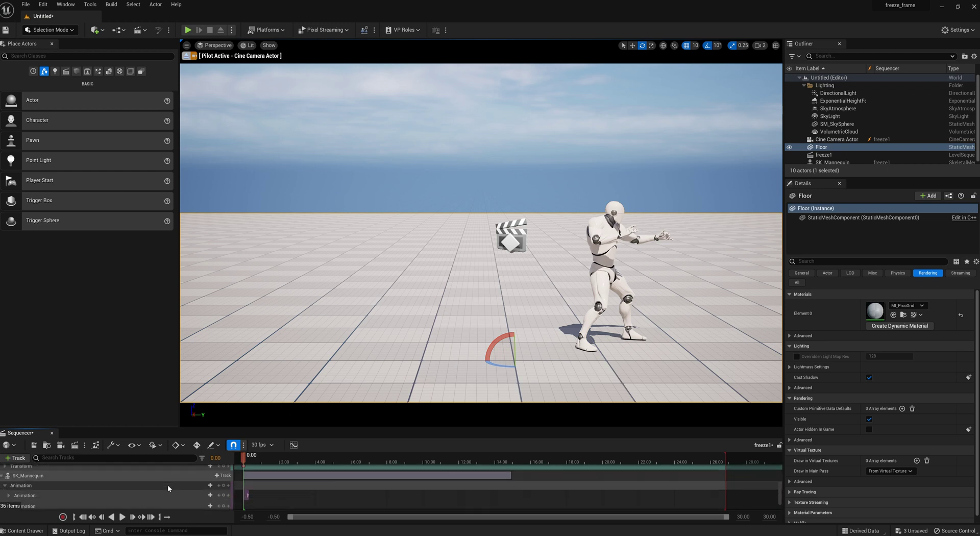
scroll(168, 486, down, 2)
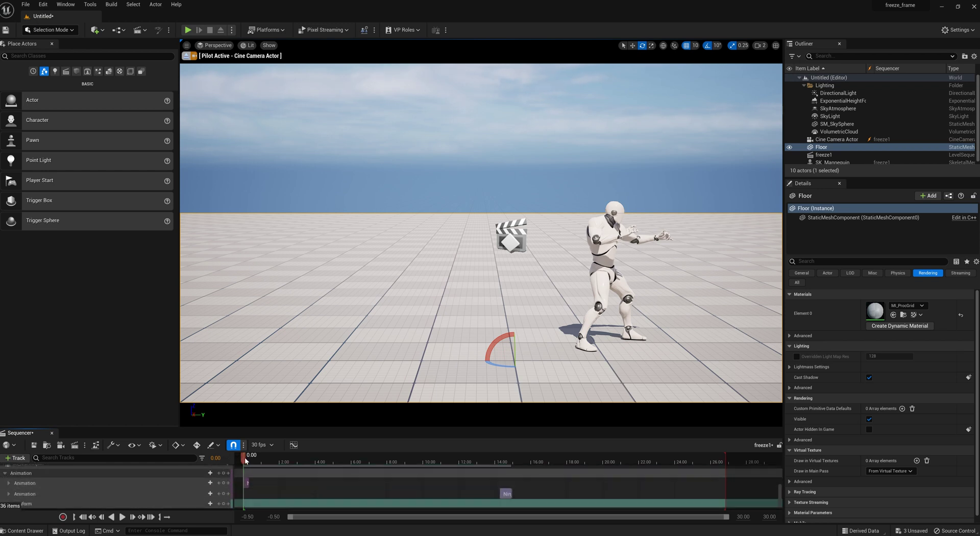
drag(244, 458, 341, 472)
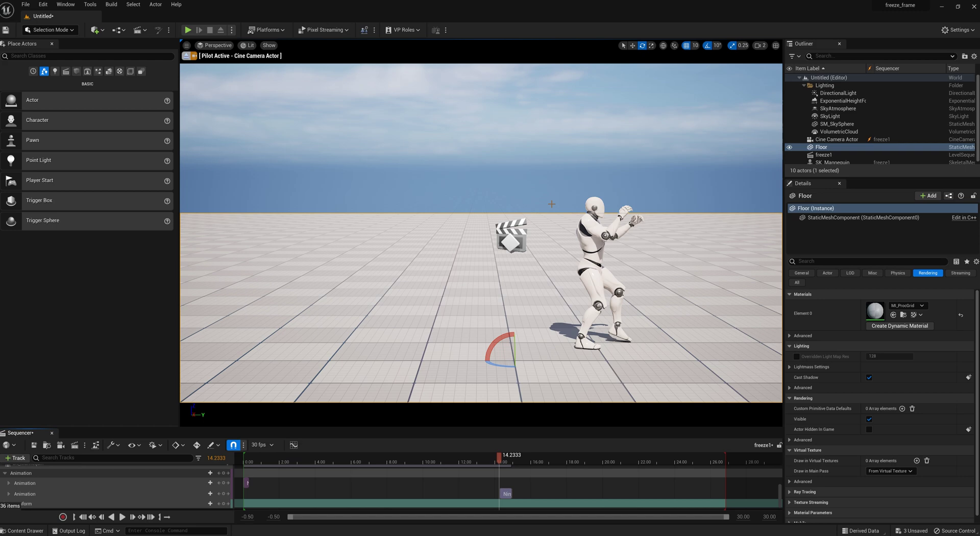
right_drag(480, 230, 546, 203)
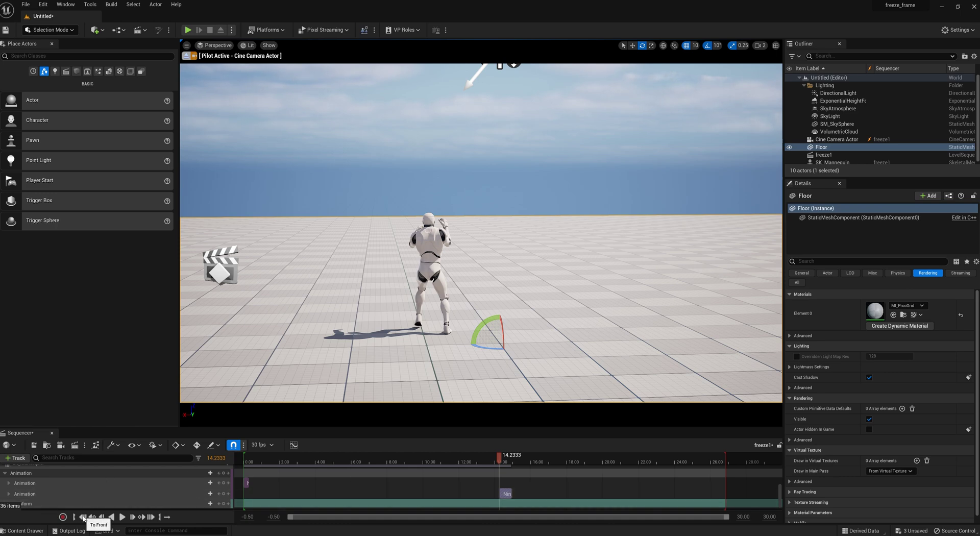
- After a playback check, trim 0.3333 from NinjaBackEvade's start and place the piloted camera behind the mannequin
click(83, 517)
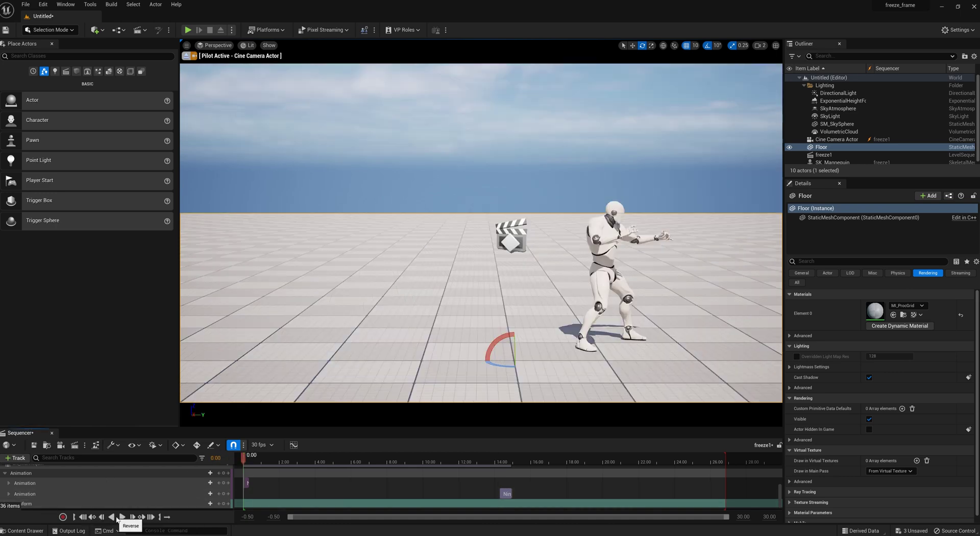
click(122, 518)
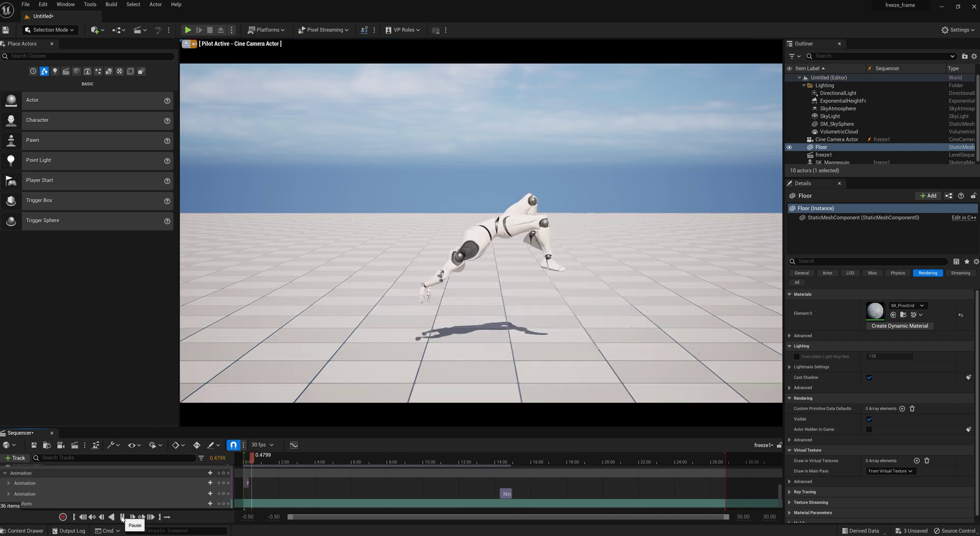
click(85, 517)
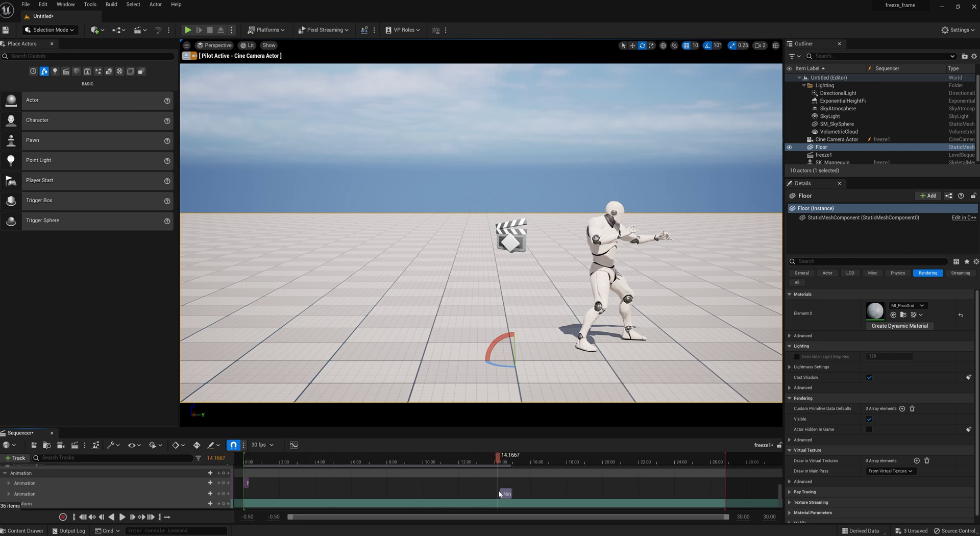
drag(500, 494, 502, 494)
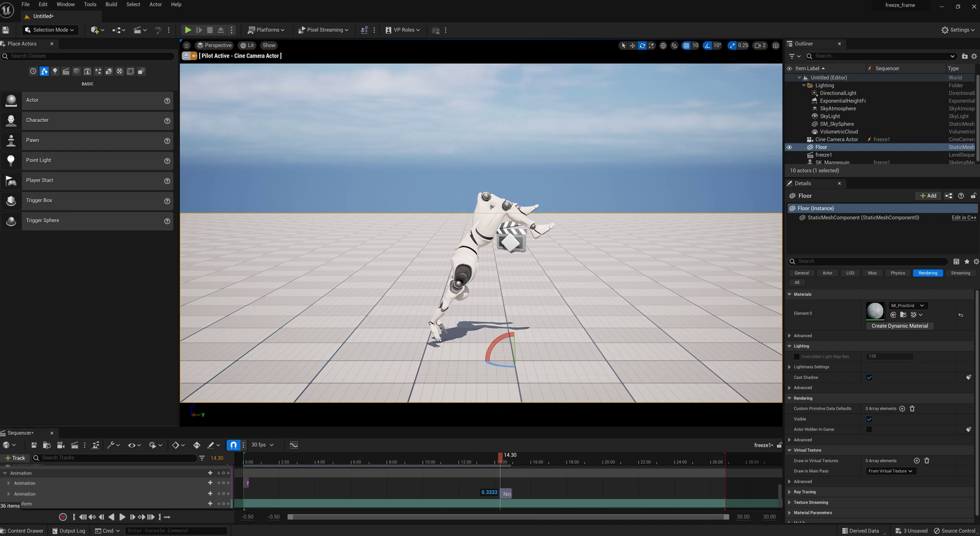
right_drag(480, 230, 433, 230)
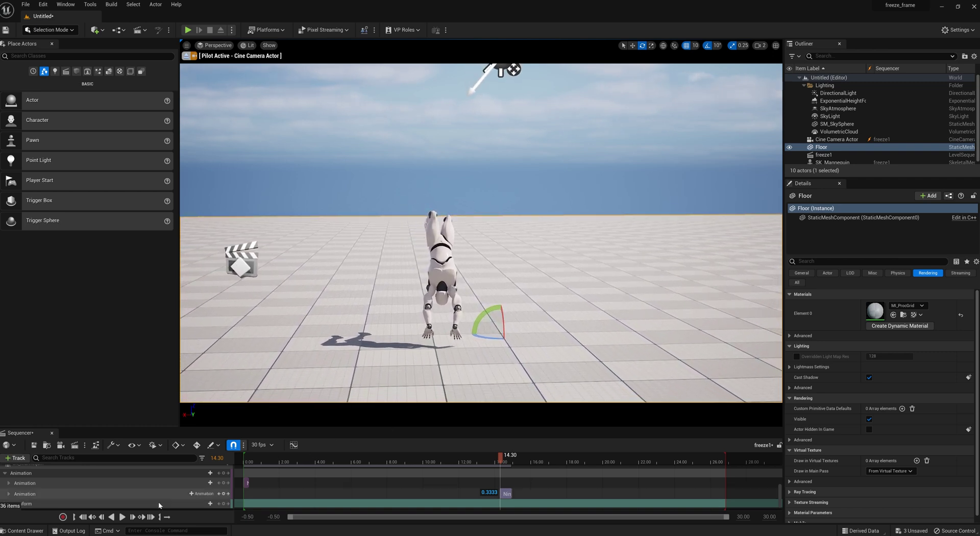
- Key the cine camera's Transform at 14.30 and preview freeze1 from the start through the camera
scroll(139, 489, down, 1)
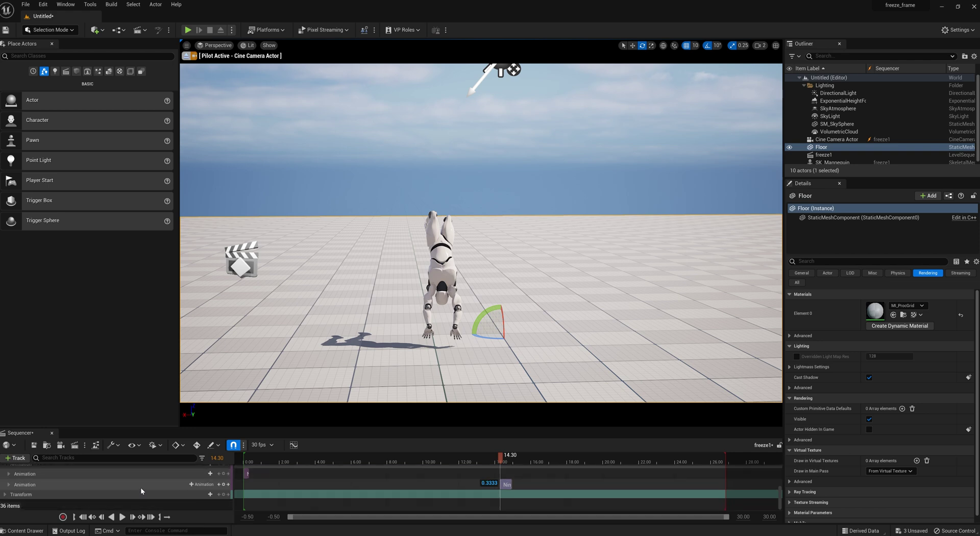
scroll(154, 492, down, 3)
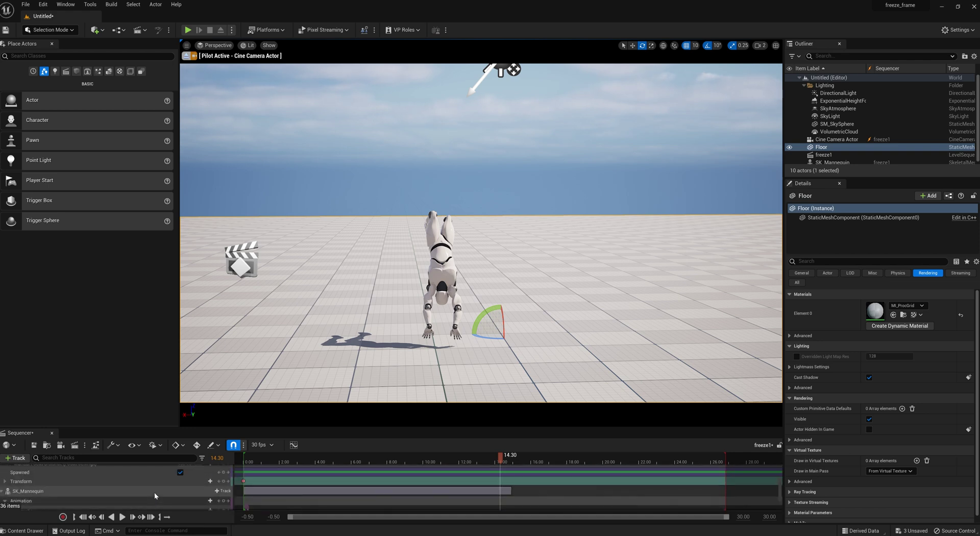
scroll(62, 480, up, 3)
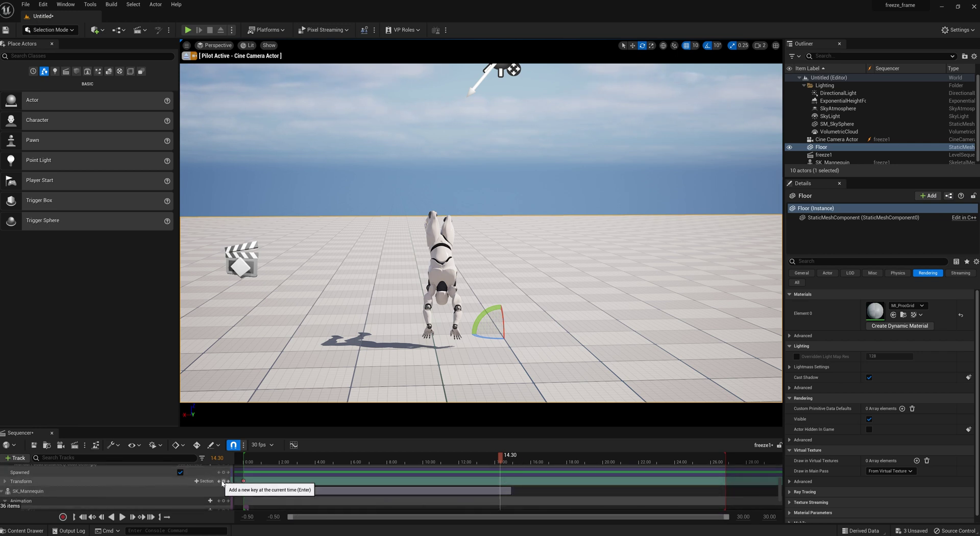
click(225, 481)
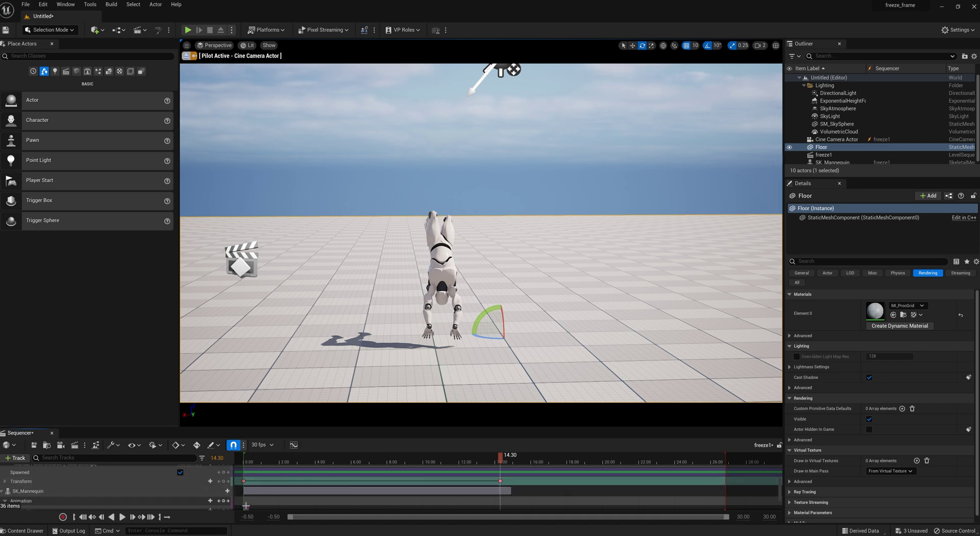
click(82, 517)
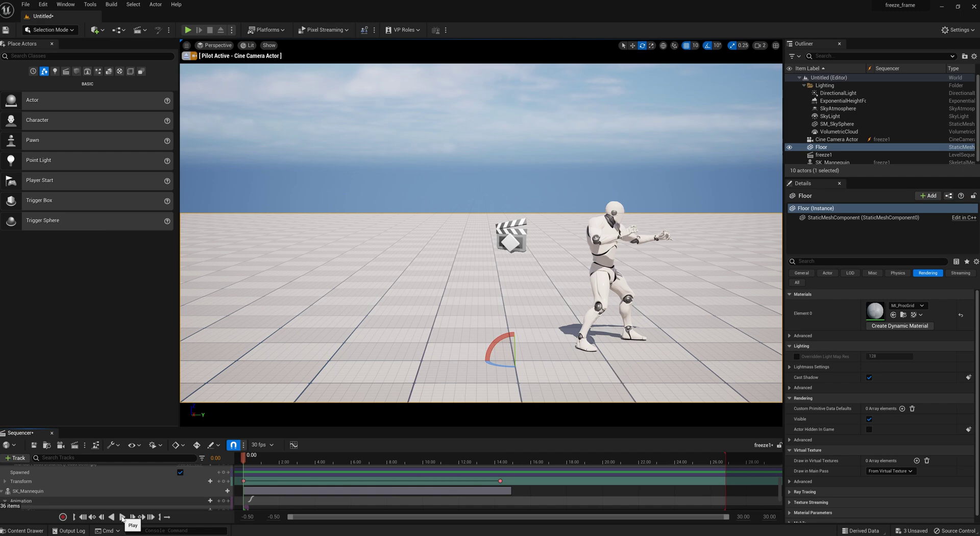
click(122, 517)
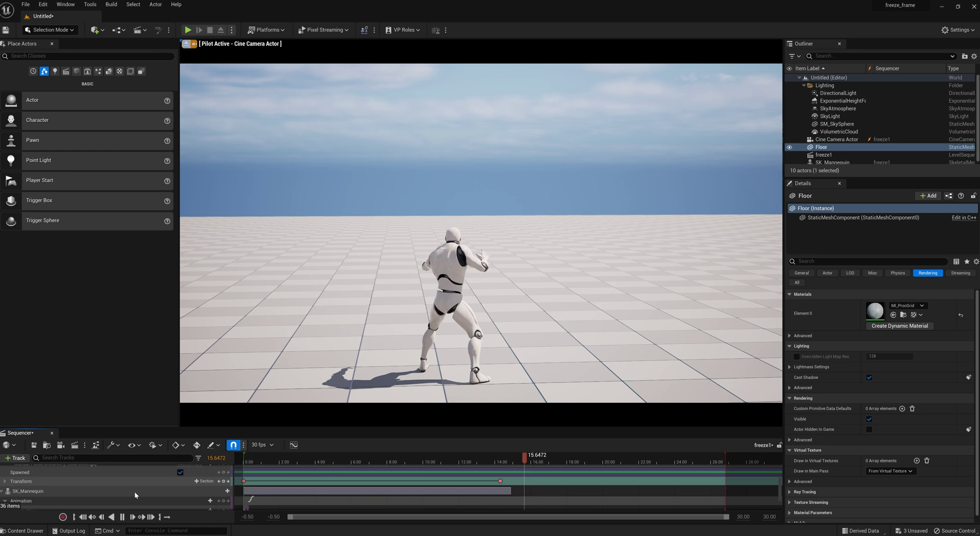
- Rewind and scrub forward to check the mannequin's pose near the last clip
click(83, 517)
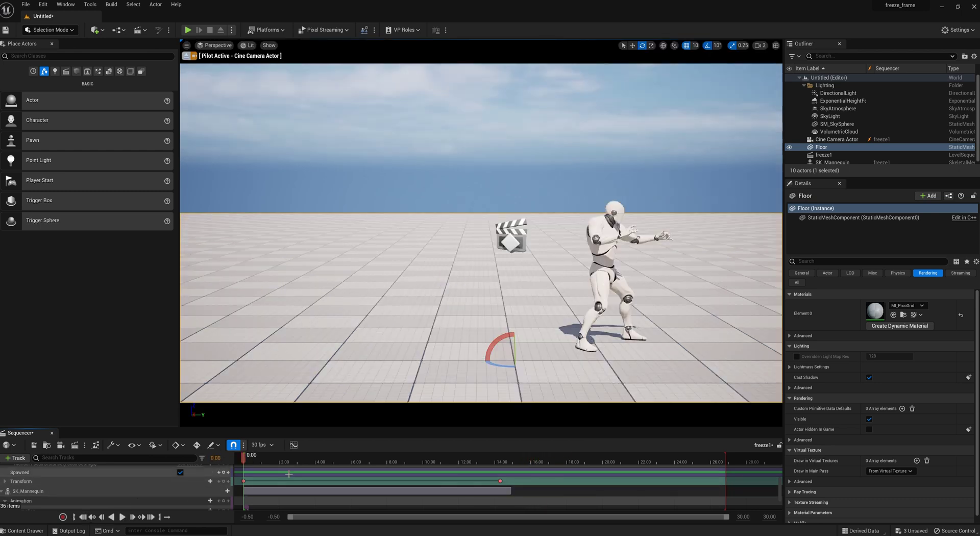
scroll(289, 475, down, 2)
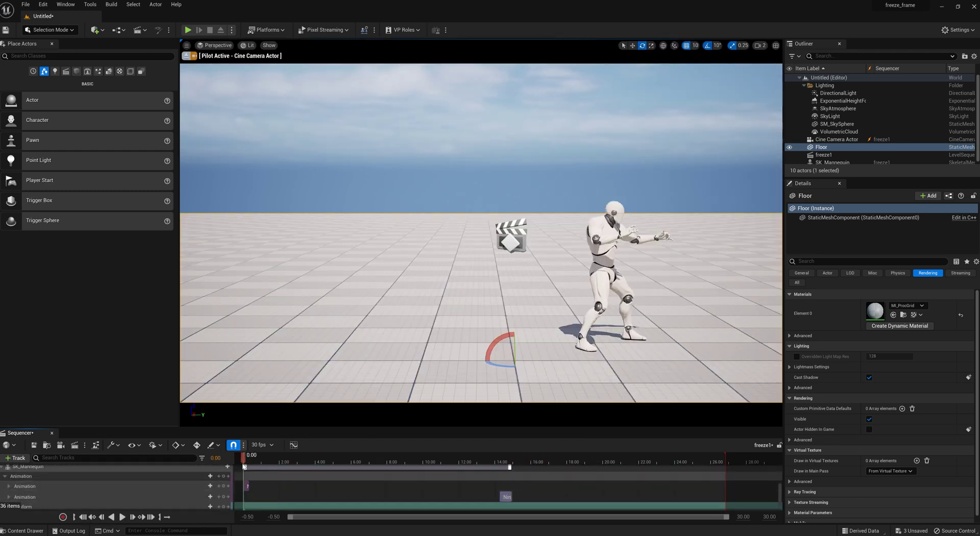
drag(242, 457, 486, 502)
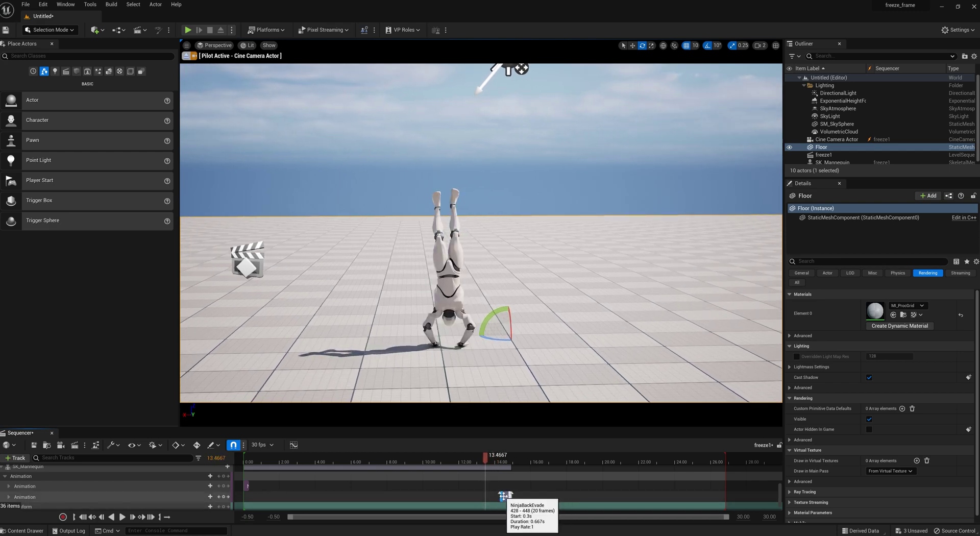
- Set the last NinjaBackEvade section's Play Rate to 0.2 in its Properties, stretching it to about 17.60 s
click(506, 496)
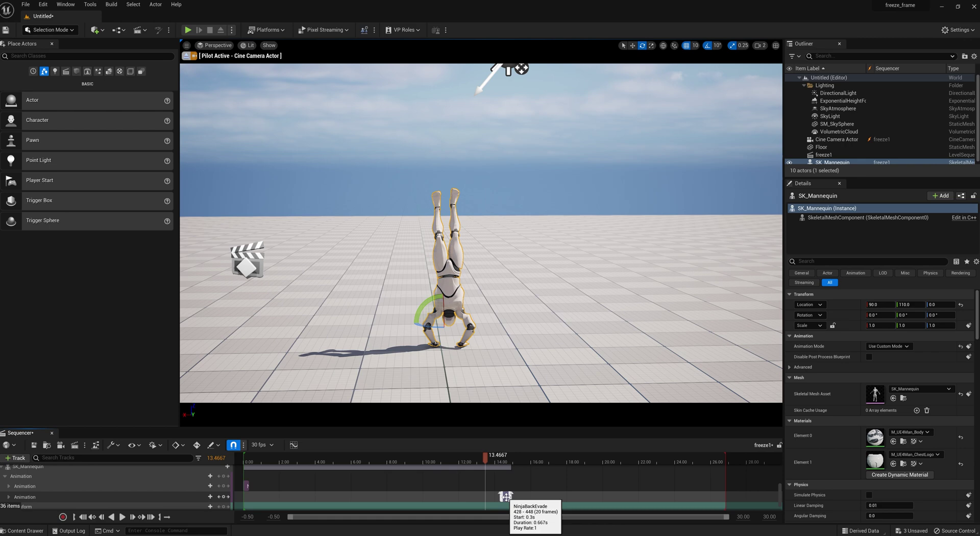
click(506, 497)
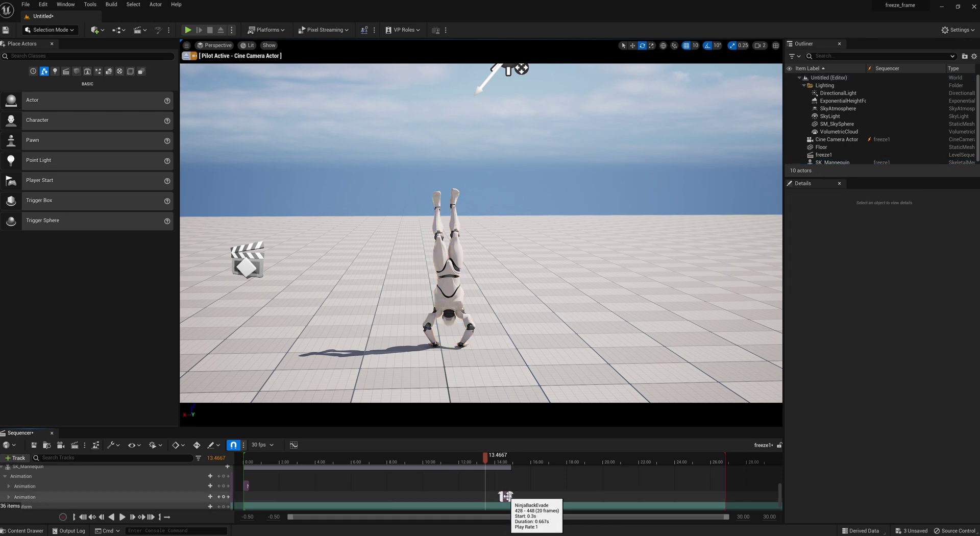
right_click(505, 497)
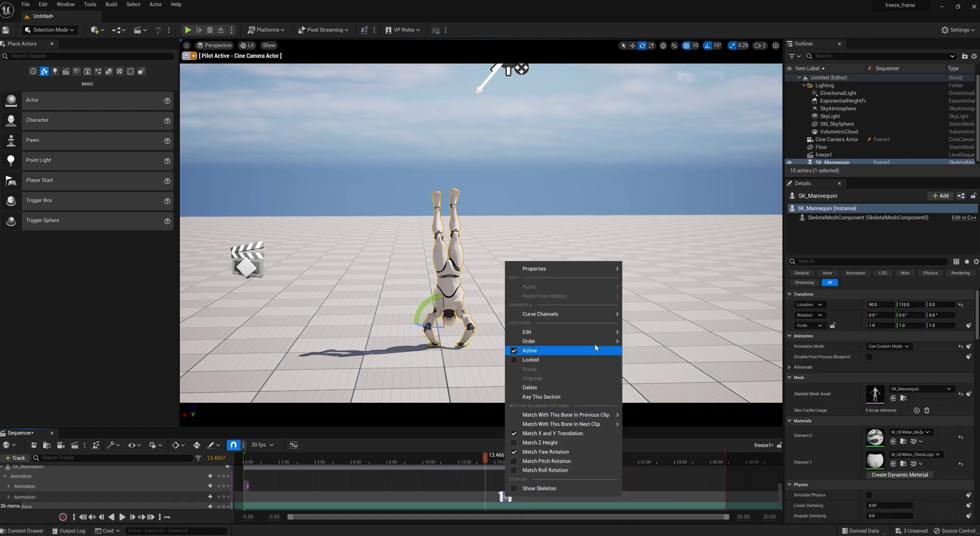
mouse_move(551, 269)
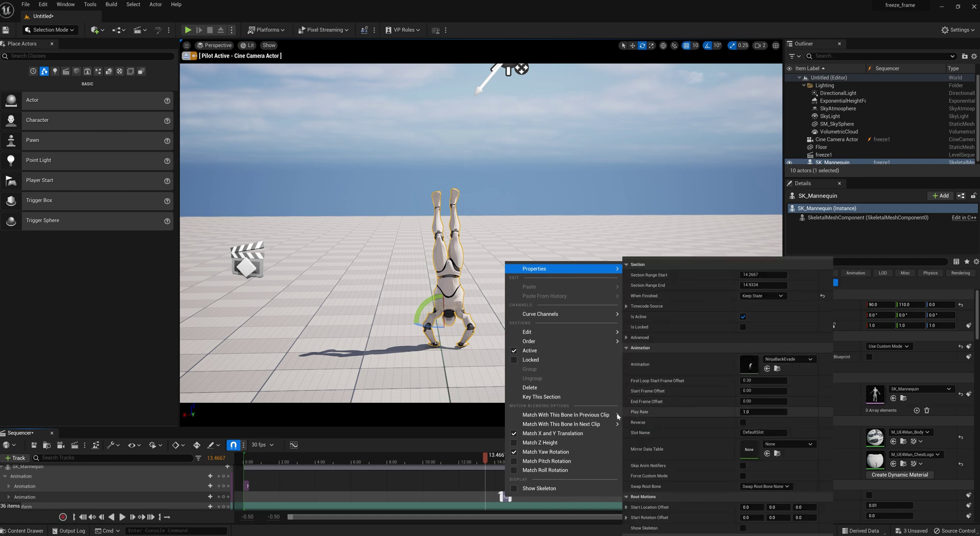
mouse_move(579, 342)
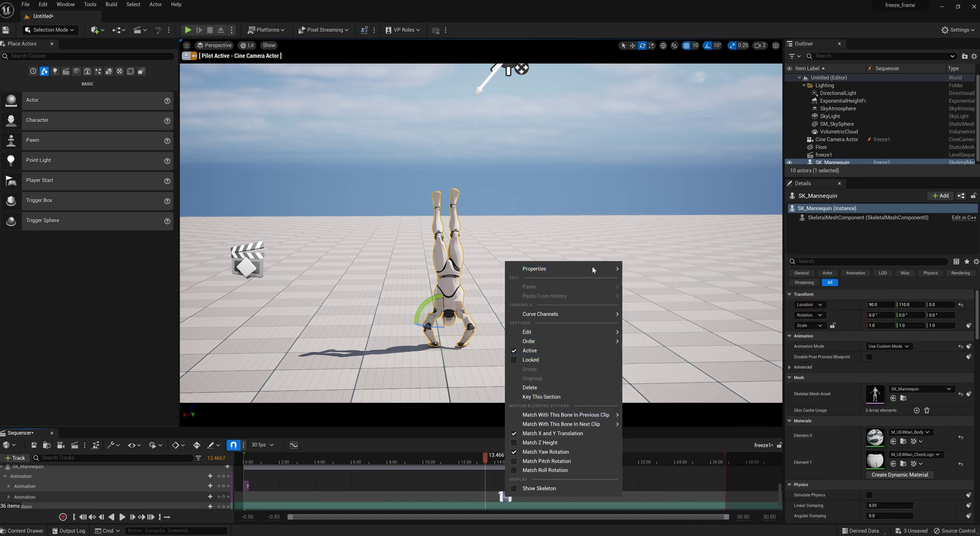
mouse_move(592, 267)
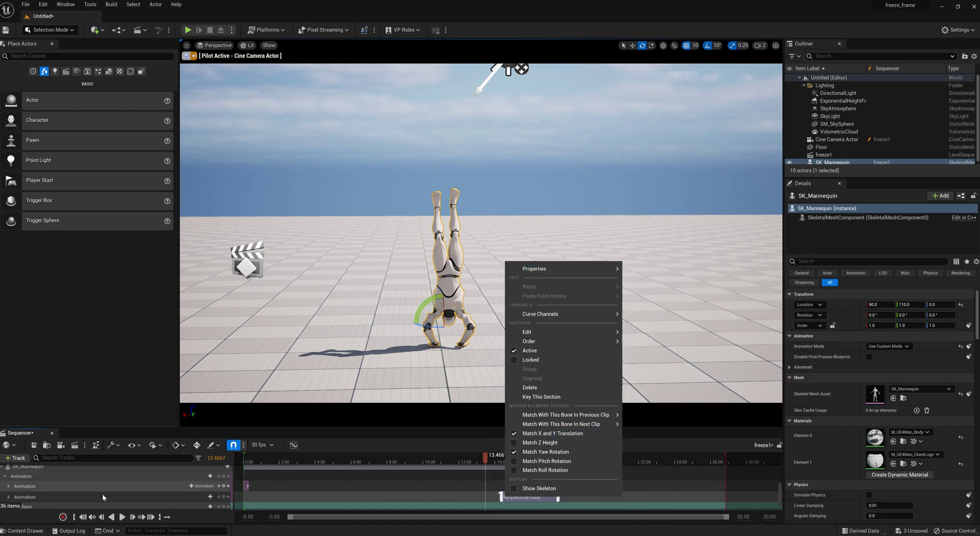
- Rewind, play through the slow-motion backflip ending, and pause at 19.40 s
click(83, 517)
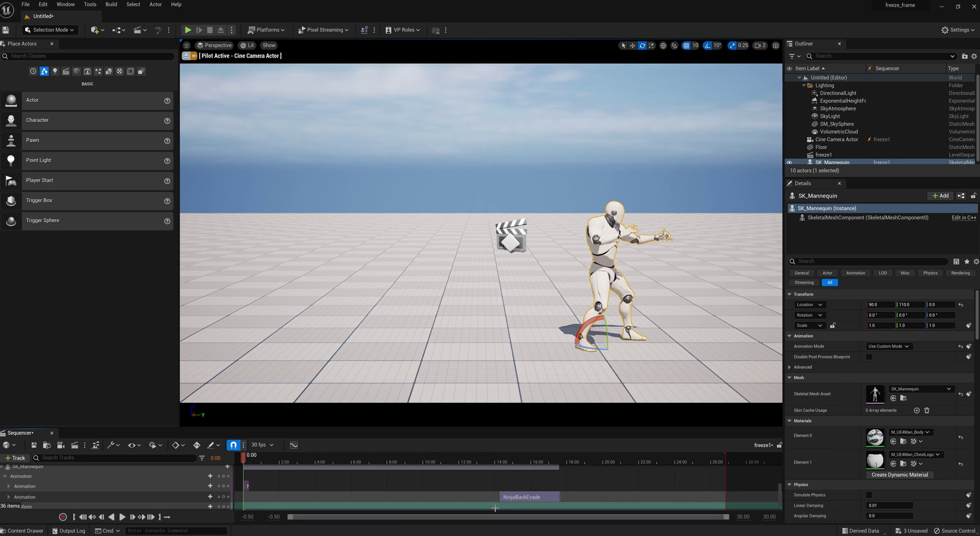
mouse_move(514, 497)
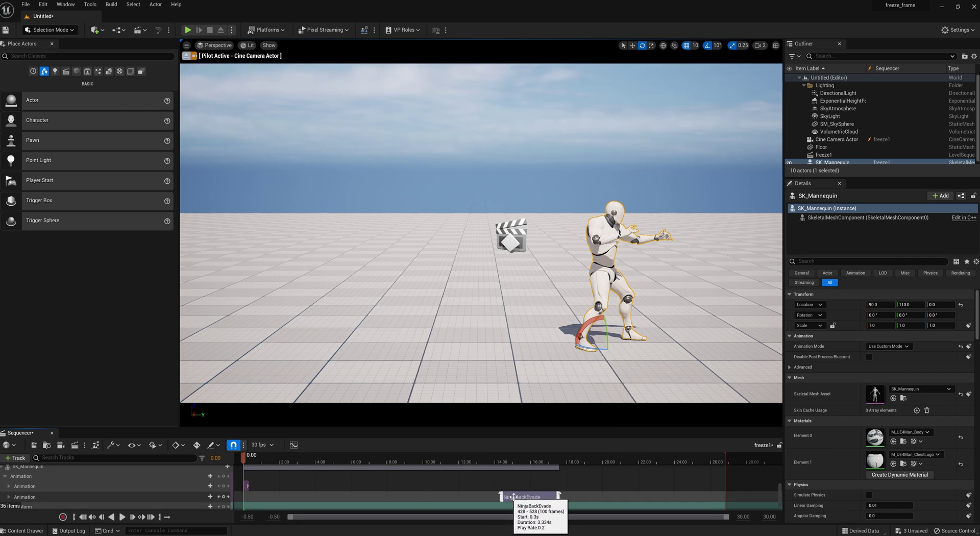
click(123, 518)
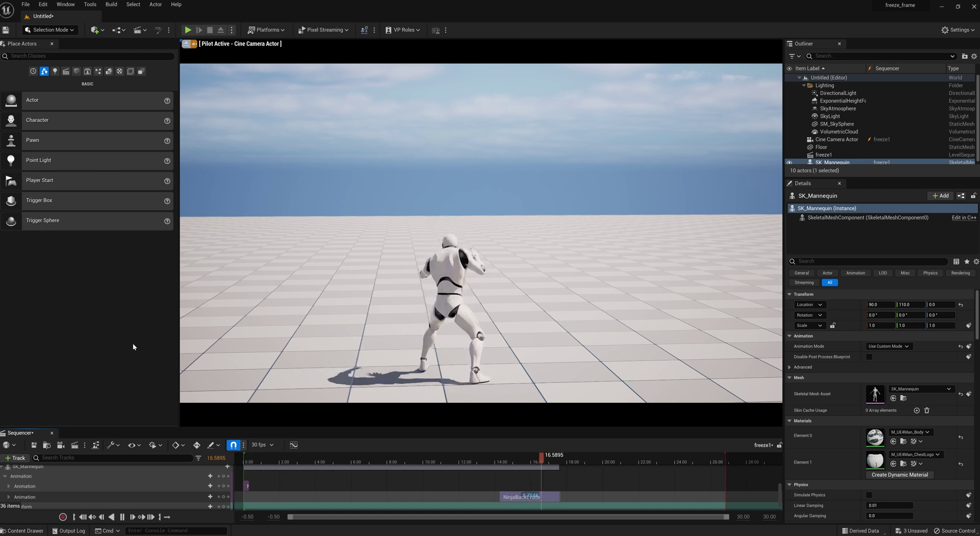
click(123, 517)
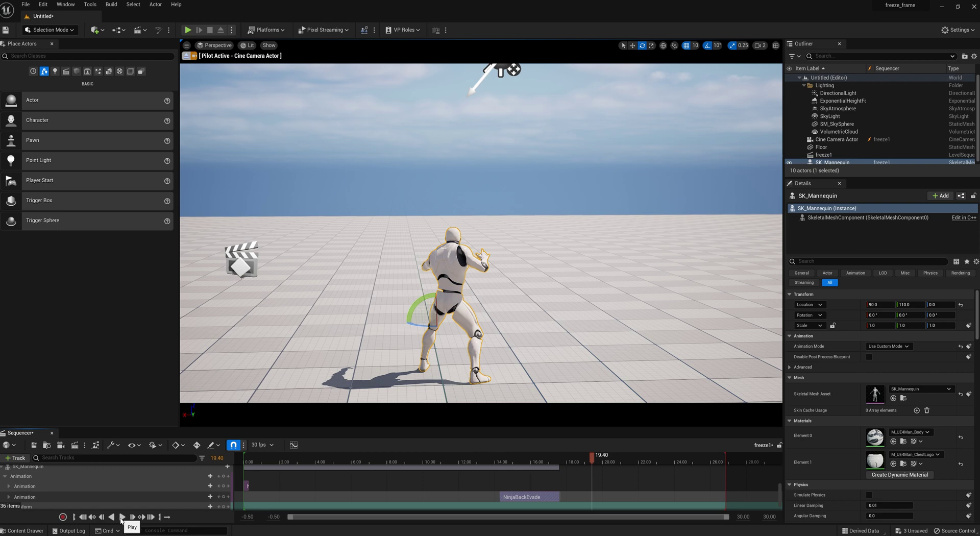